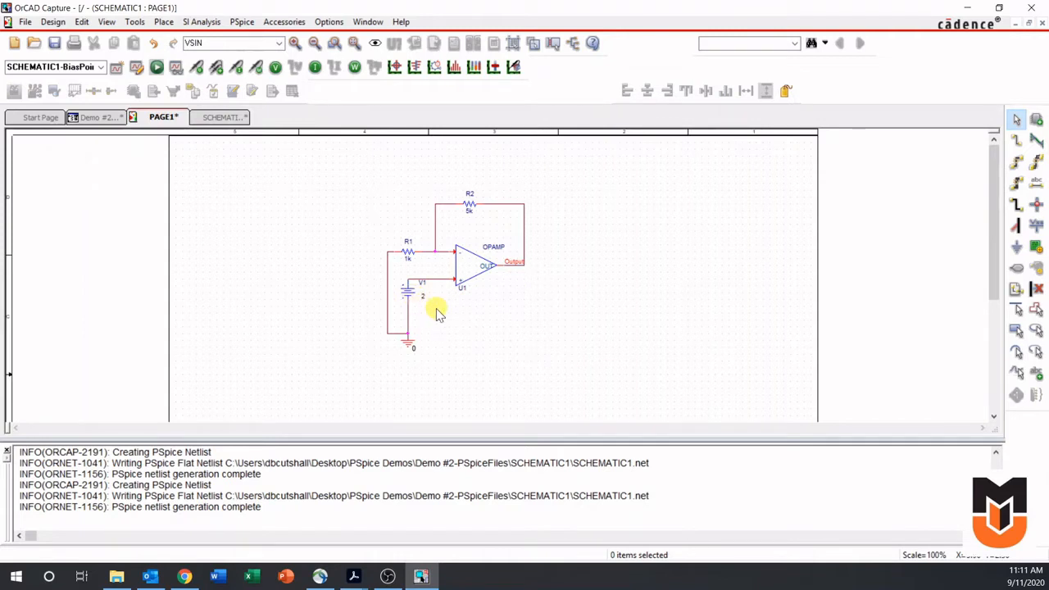
# - Replace the DC source V1 with a VSIN source from the SOURCE library, between the op-amp's non-inverting input and ground
pyautogui.click(409, 295)
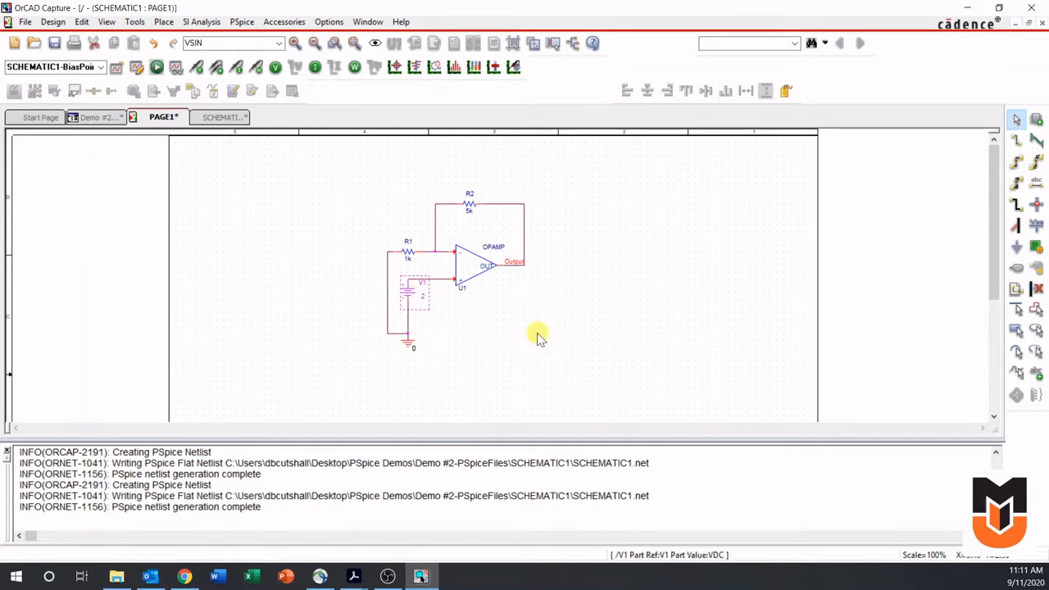
pyautogui.press('Delete')
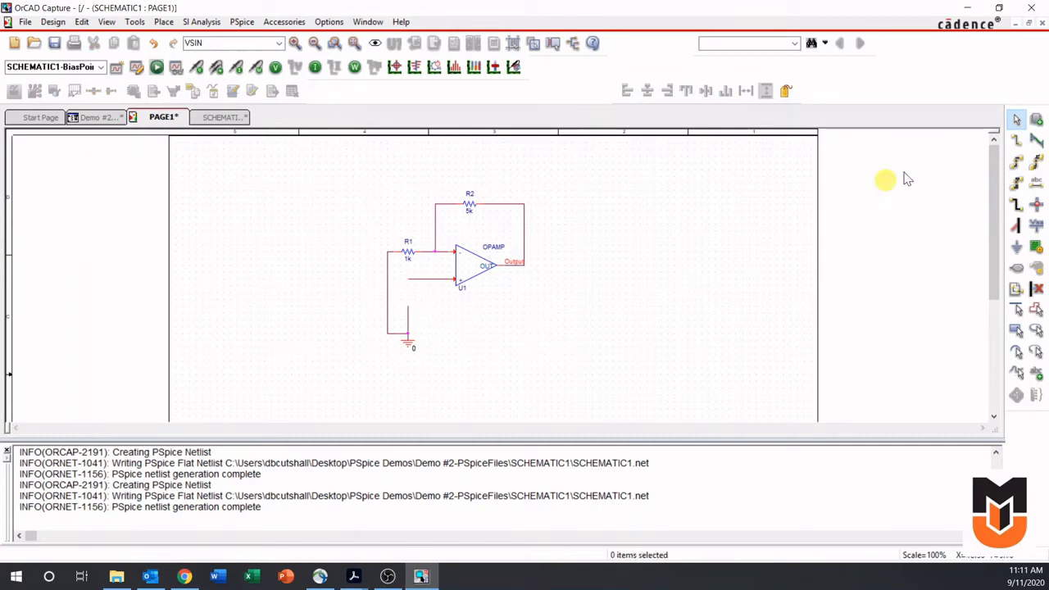
pyautogui.click(1038, 120)
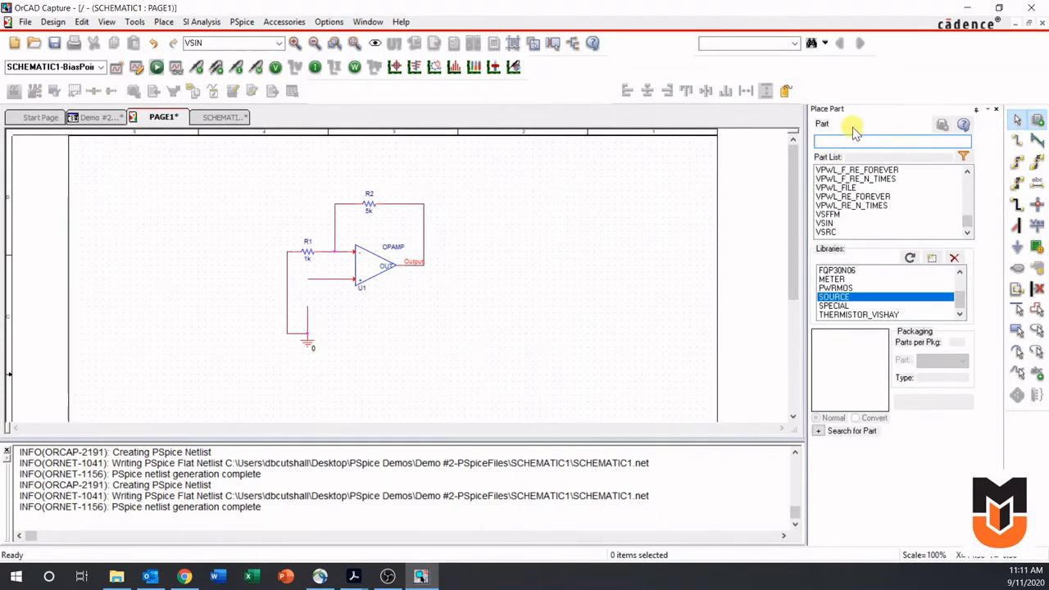
pyautogui.click(826, 224)
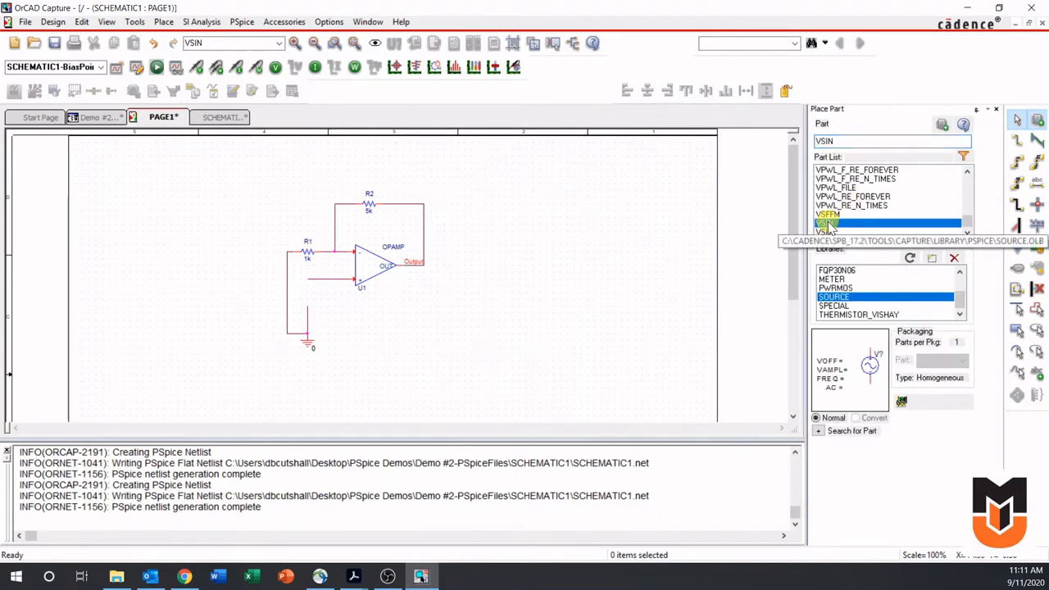
pyautogui.scroll(2, 832, 221)
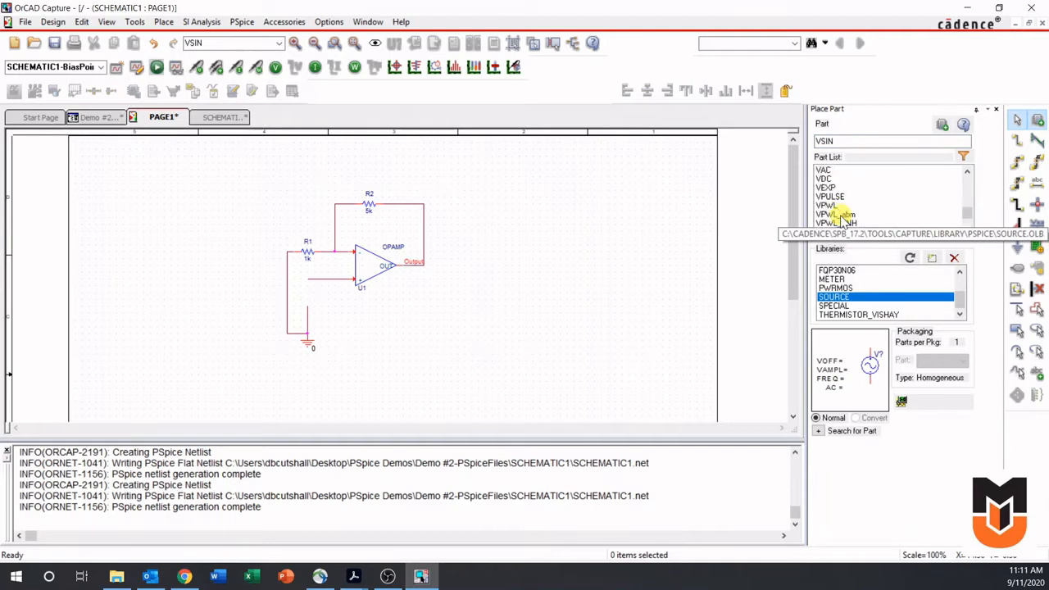
pyautogui.click(824, 170)
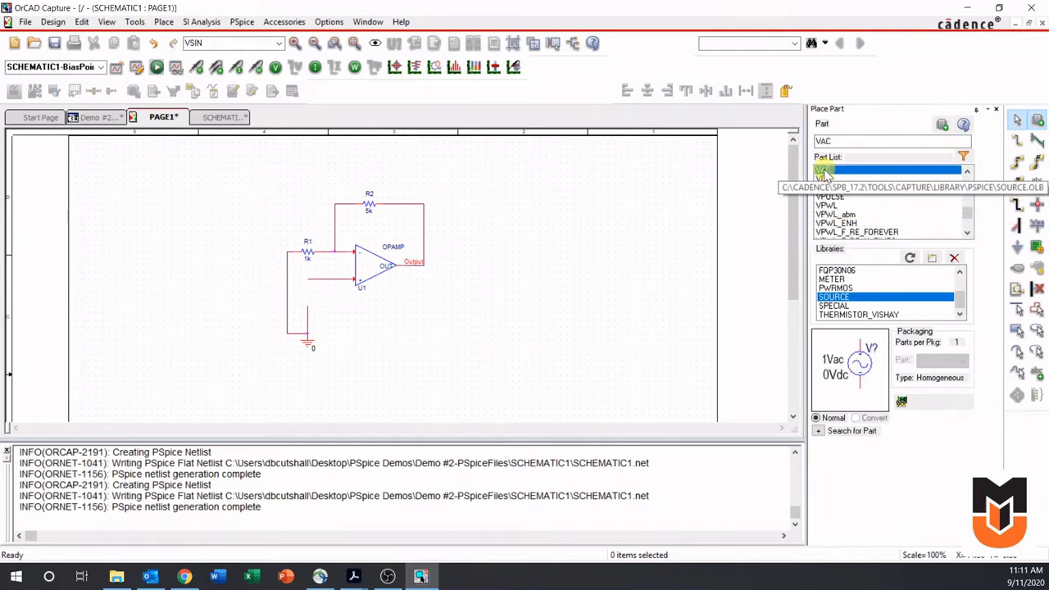
pyautogui.scroll(-3, 826, 200)
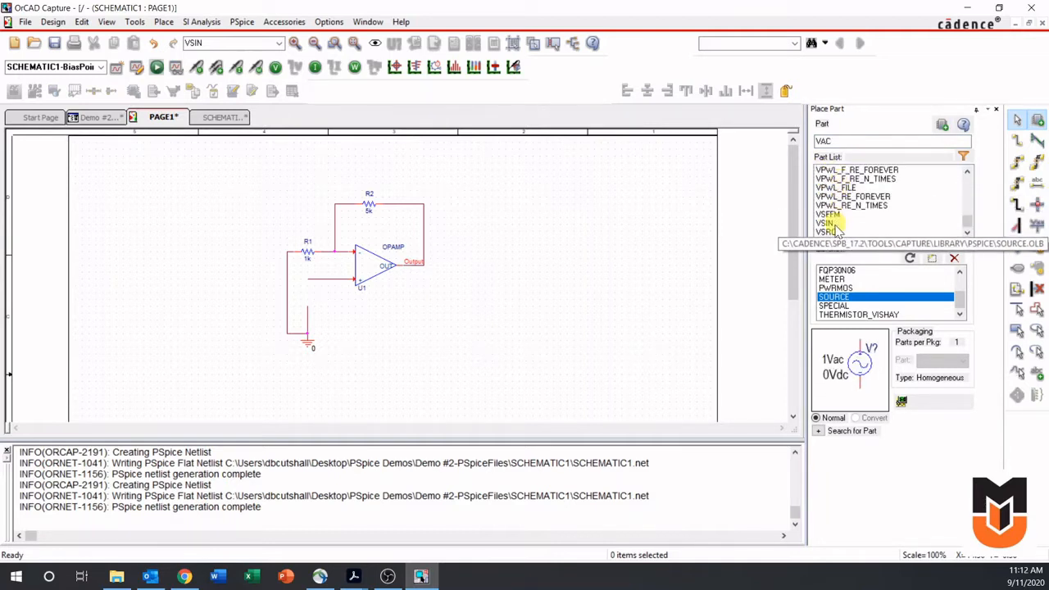
pyautogui.click(826, 225)
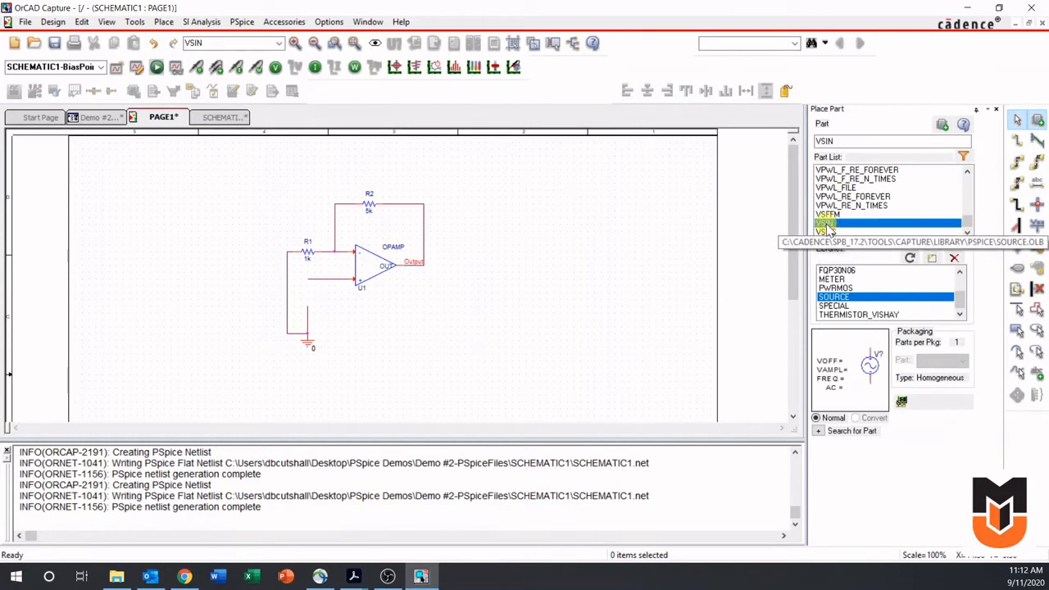
pyautogui.doubleClick(826, 222)
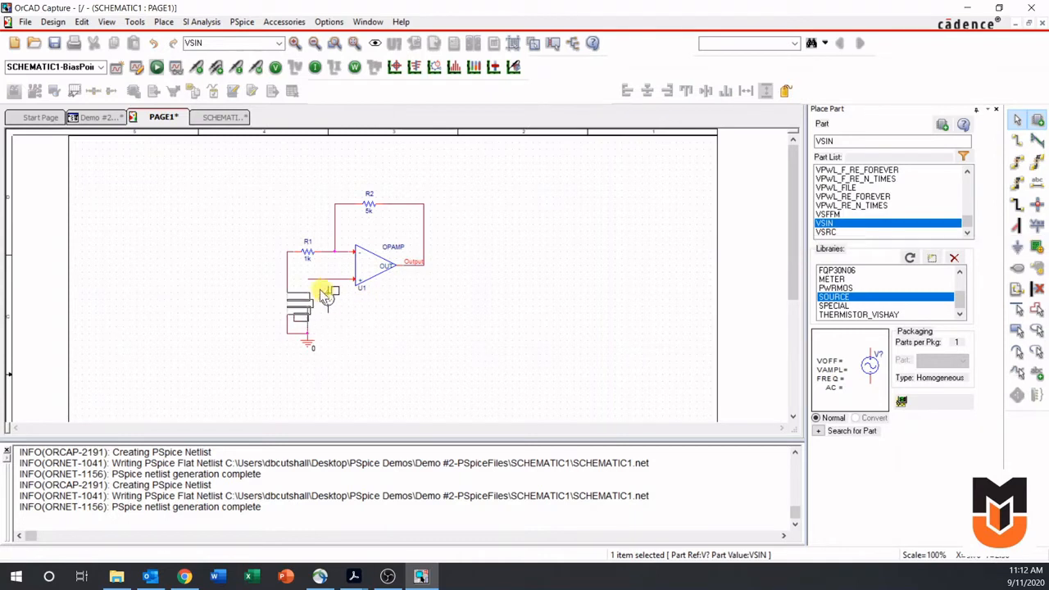
pyautogui.moveTo(305, 287); pyautogui.dragTo(300, 284)
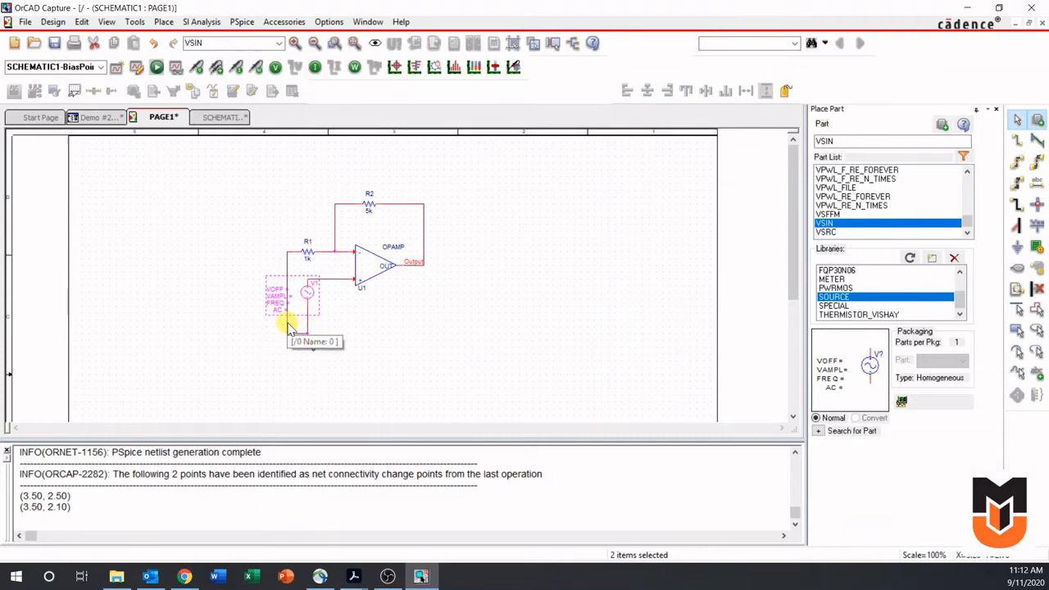
# - Move the vertical wire between R1 and ground outward, clear of the sine source's parameter labels
pyautogui.moveTo(287, 324); pyautogui.dragTo(229, 325)
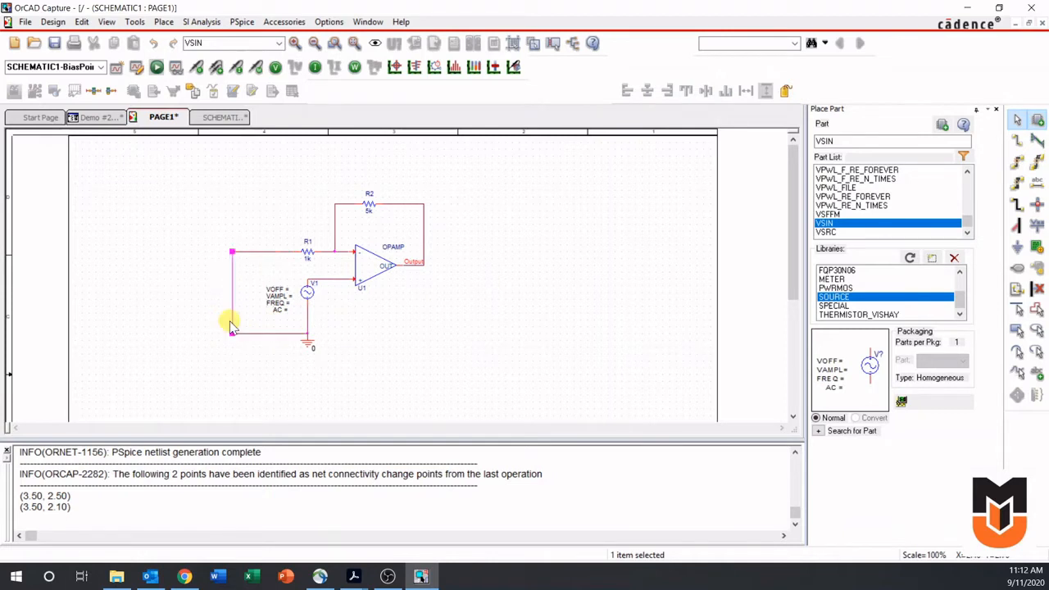
pyautogui.doubleClick(305, 301)
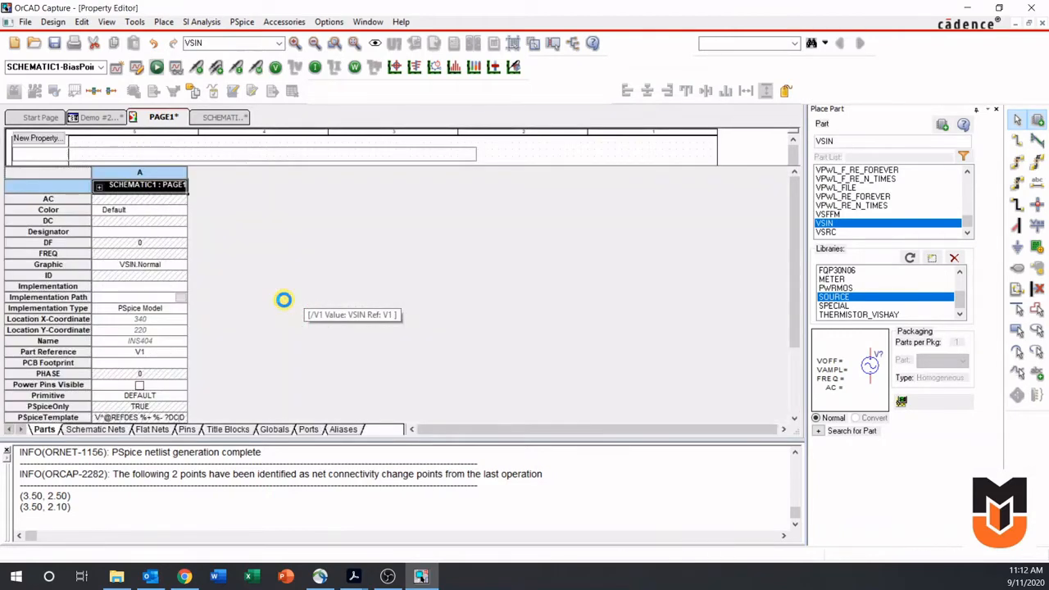
pyautogui.click(164, 119)
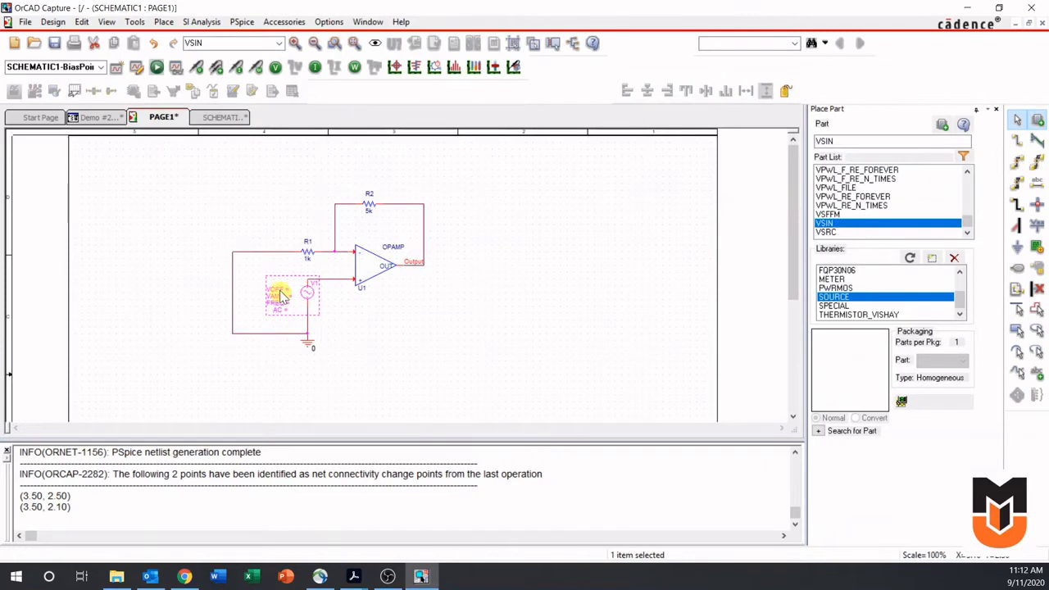
# - Set the sine source V1's offset VOFF to 0 and its amplitude VAMPL to 1
pyautogui.doubleClick(278, 291)
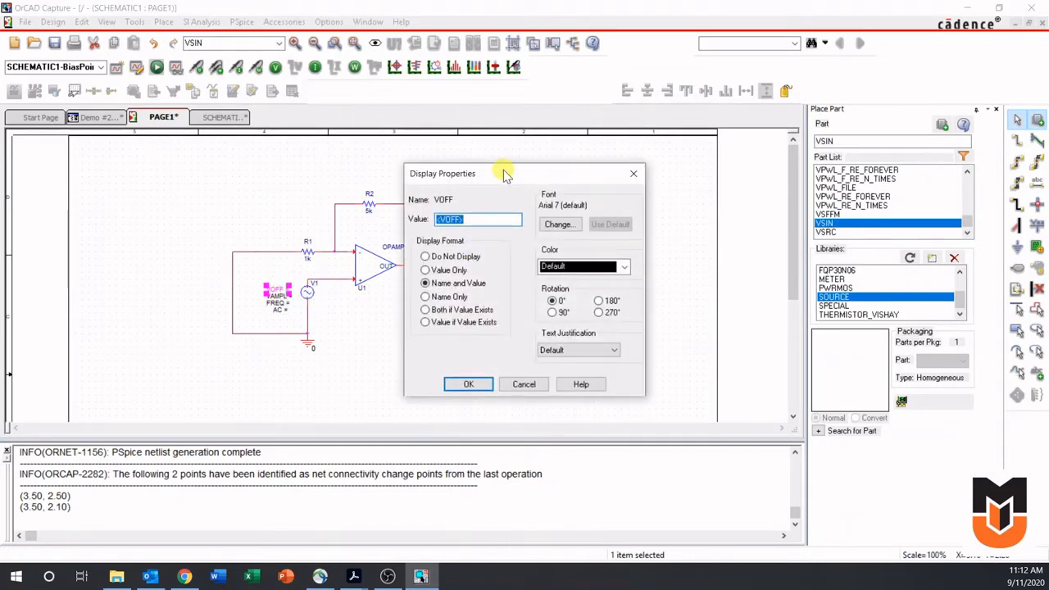
pyautogui.moveTo(505, 175); pyautogui.dragTo(540, 173)
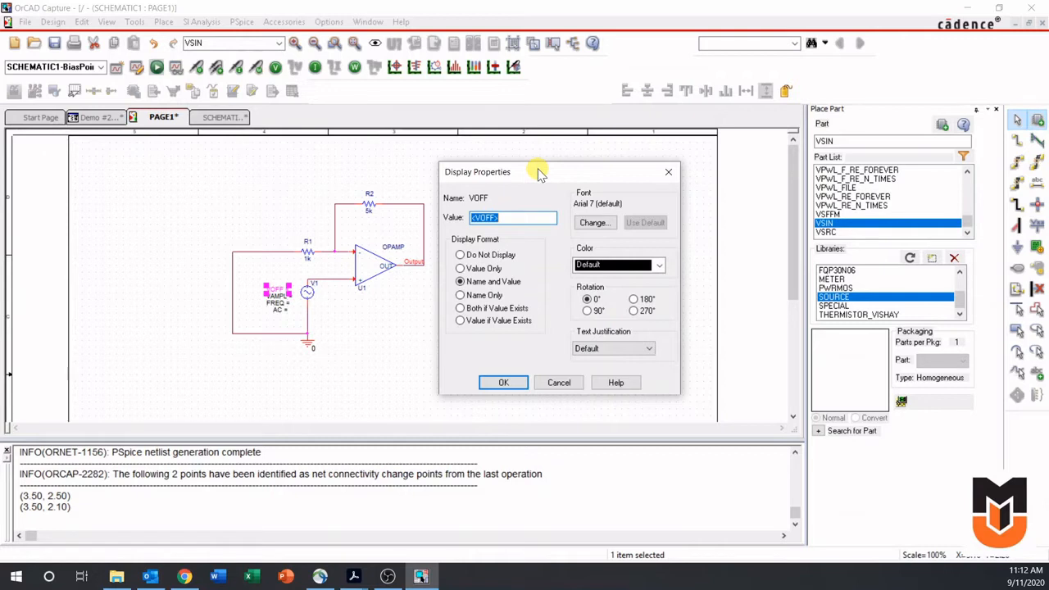
pyautogui.write('0')
pyautogui.press('Return')
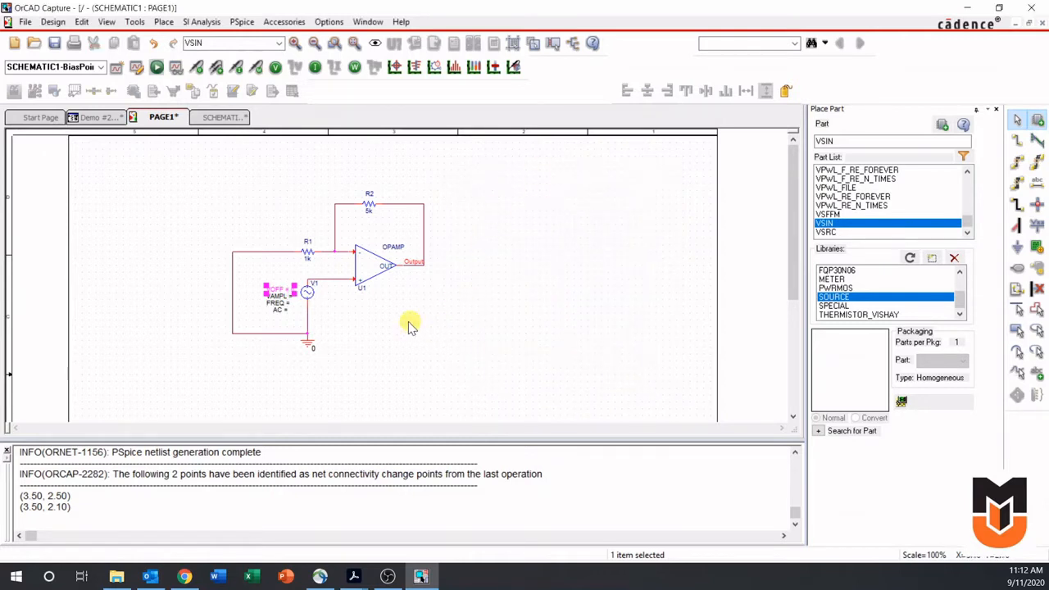
pyautogui.doubleClick(281, 295)
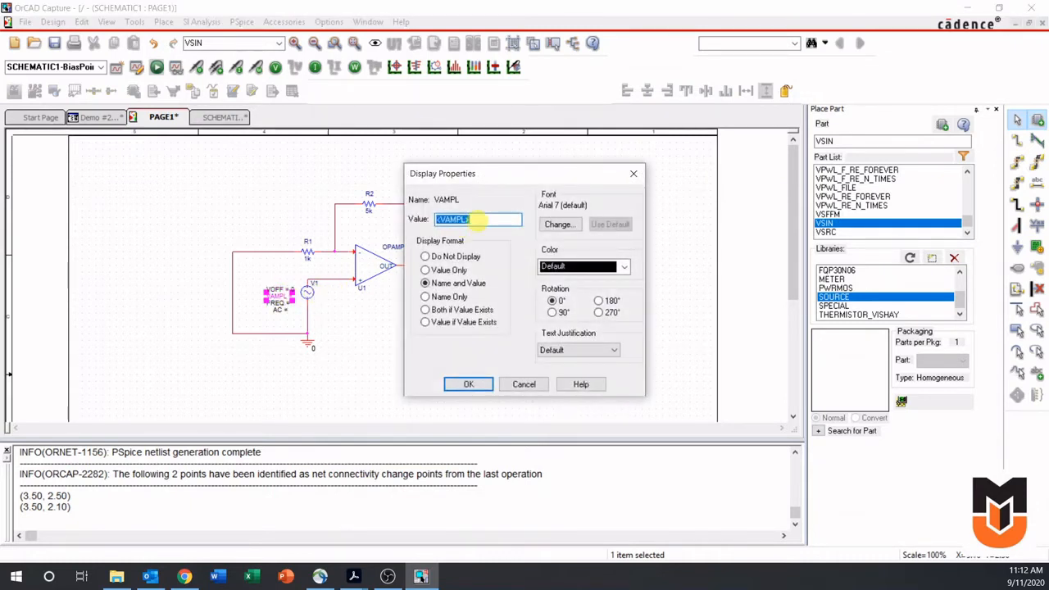
pyautogui.write('1')
pyautogui.click(468, 384)
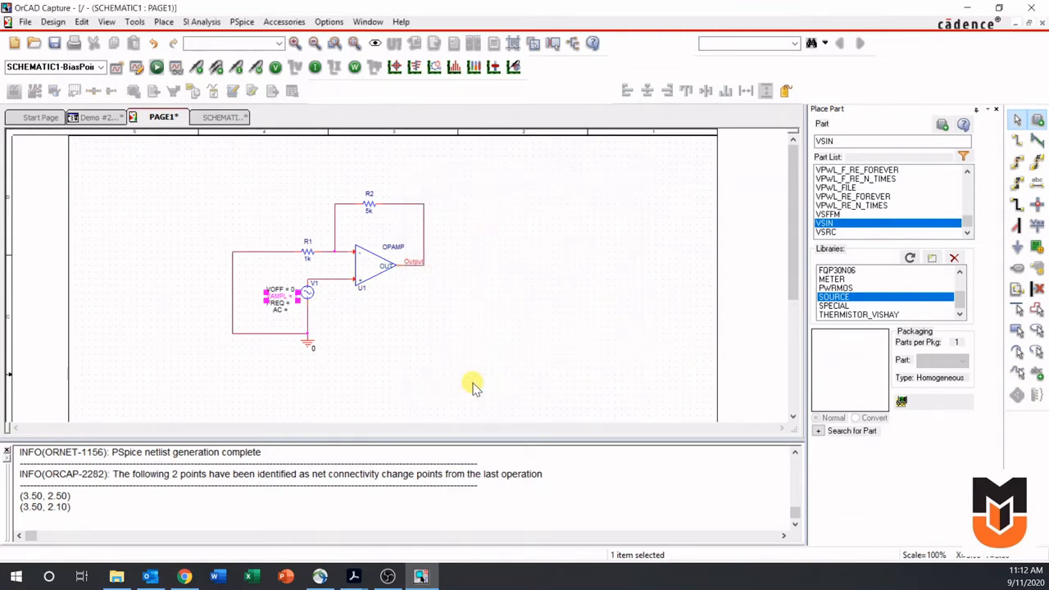
# - Set the sine source V1's frequency FREQ to 1k
pyautogui.doubleClick(278, 305)
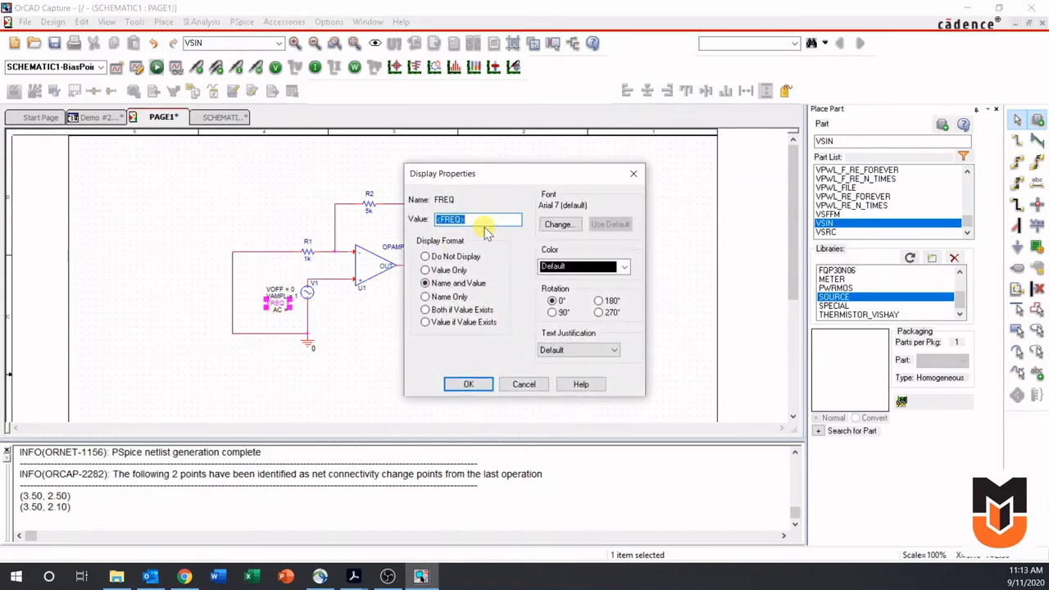
pyautogui.write('1k')
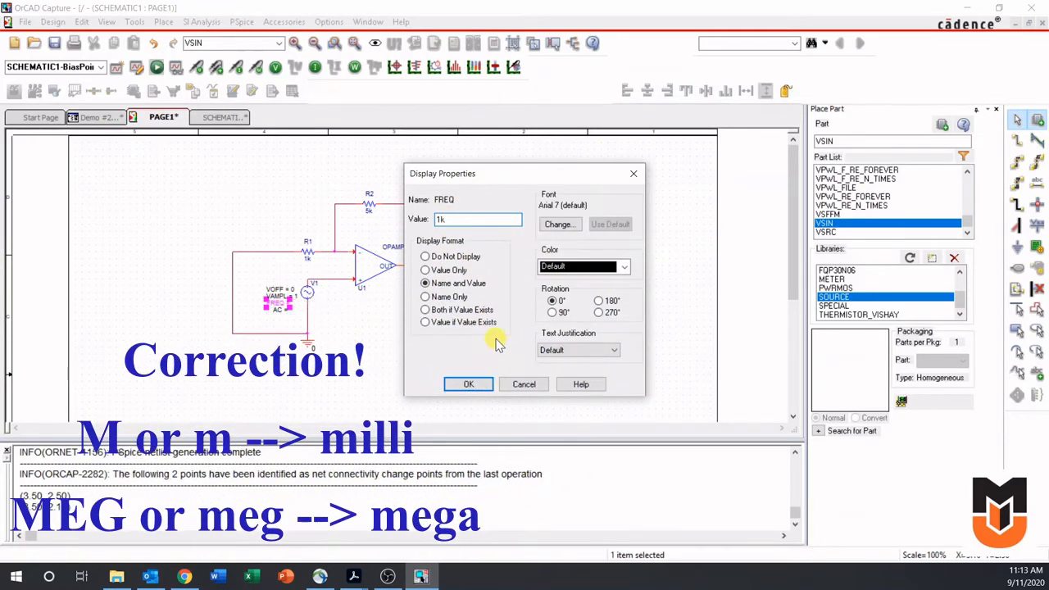
pyautogui.click(468, 386)
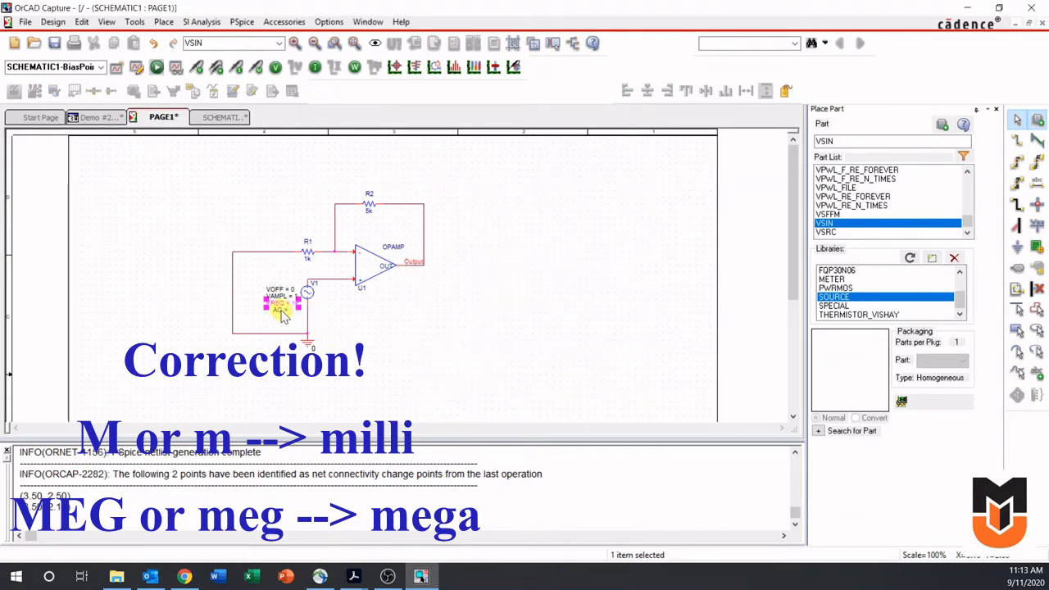
pyautogui.click(334, 315)
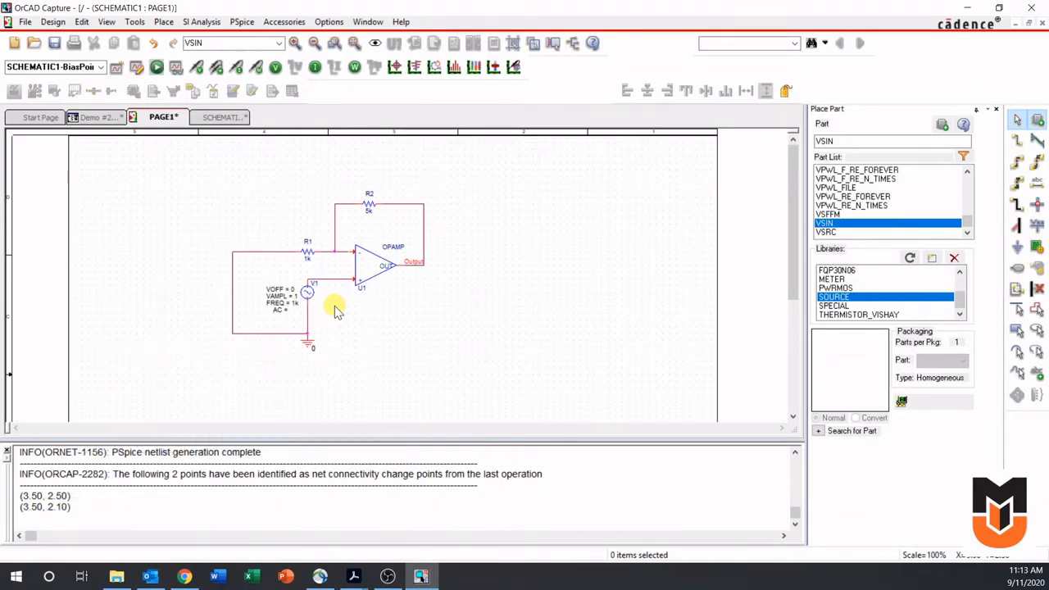
# - Create a new simulation profile named Transient-Analysis that inherits from none
pyautogui.click(100, 69)
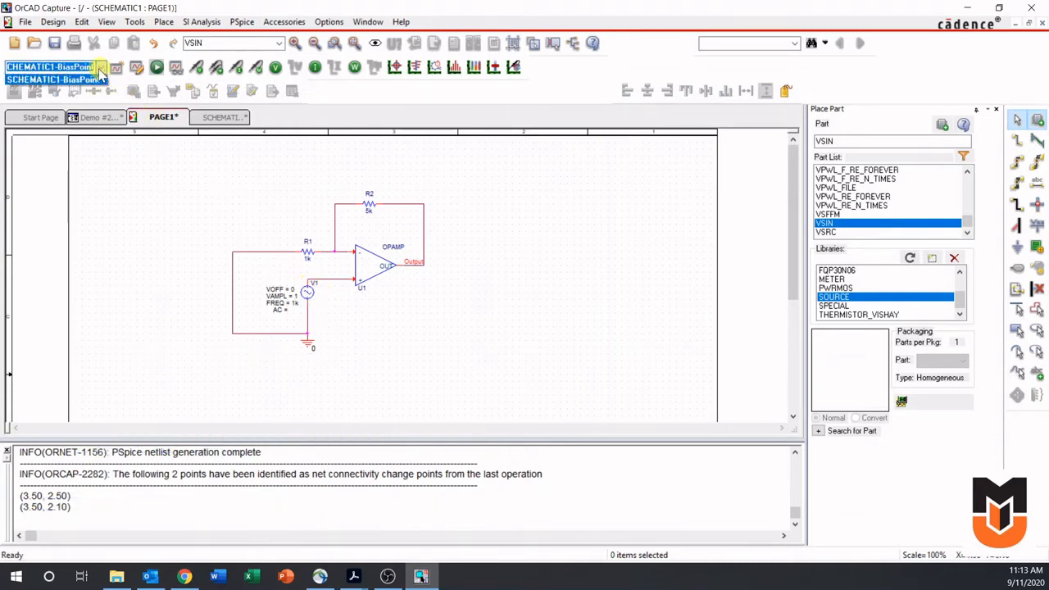
pyautogui.click(100, 78)
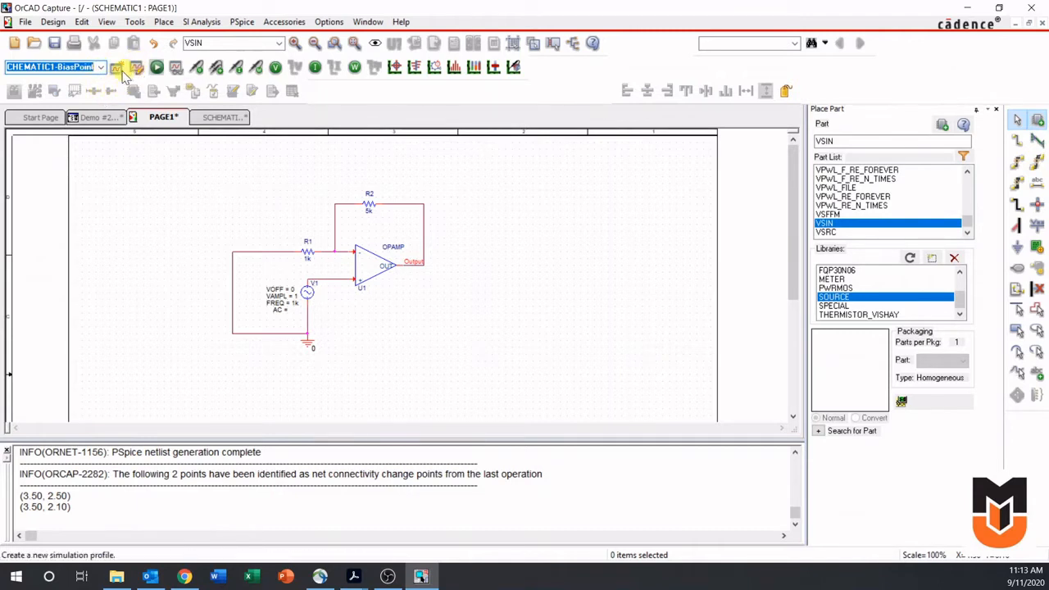
pyautogui.click(118, 70)
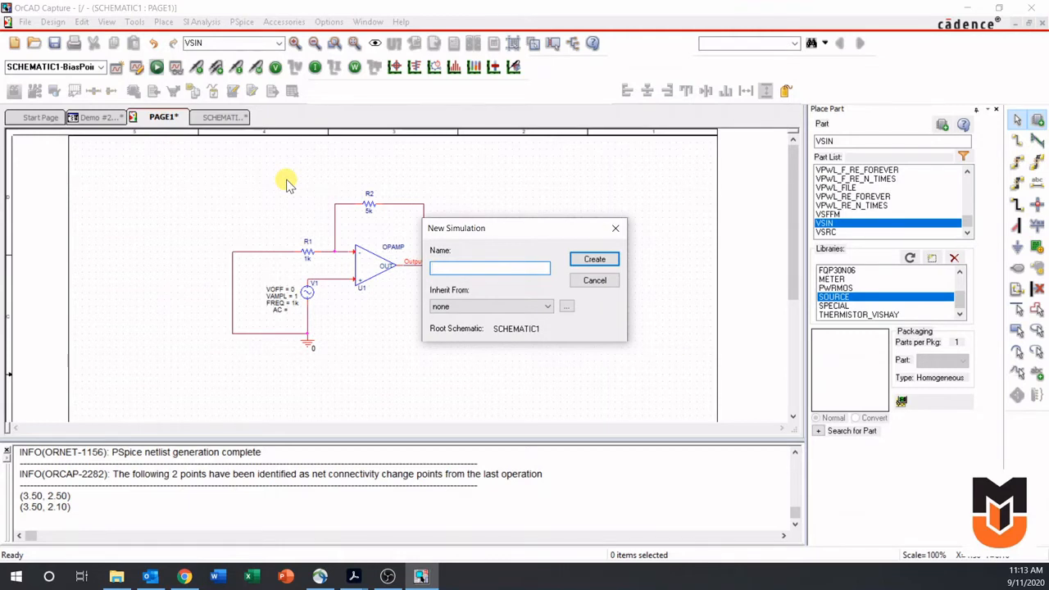
pyautogui.write('Transient-Analysis')
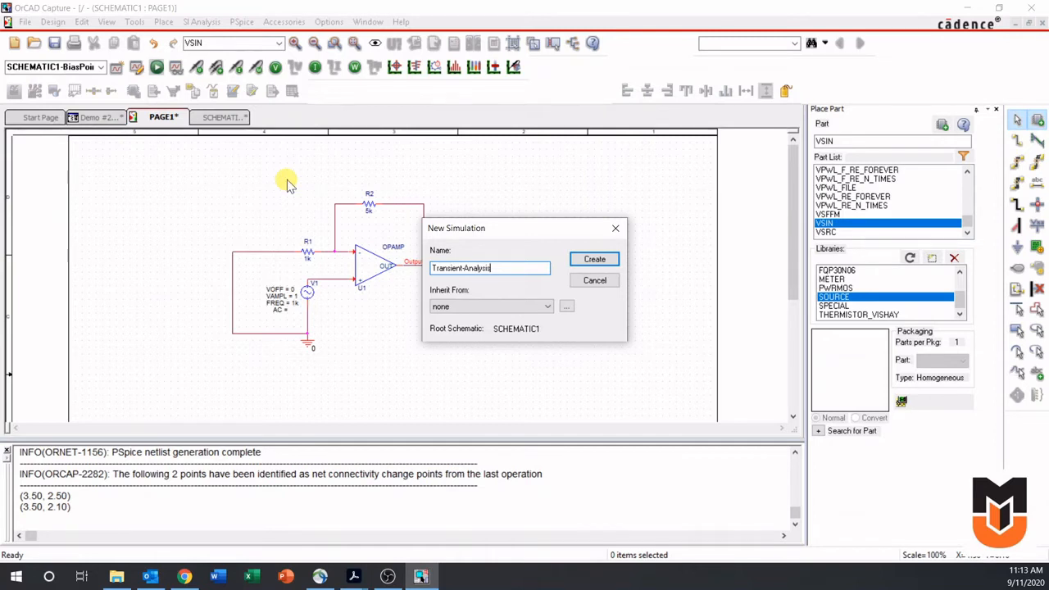
pyautogui.click(585, 259)
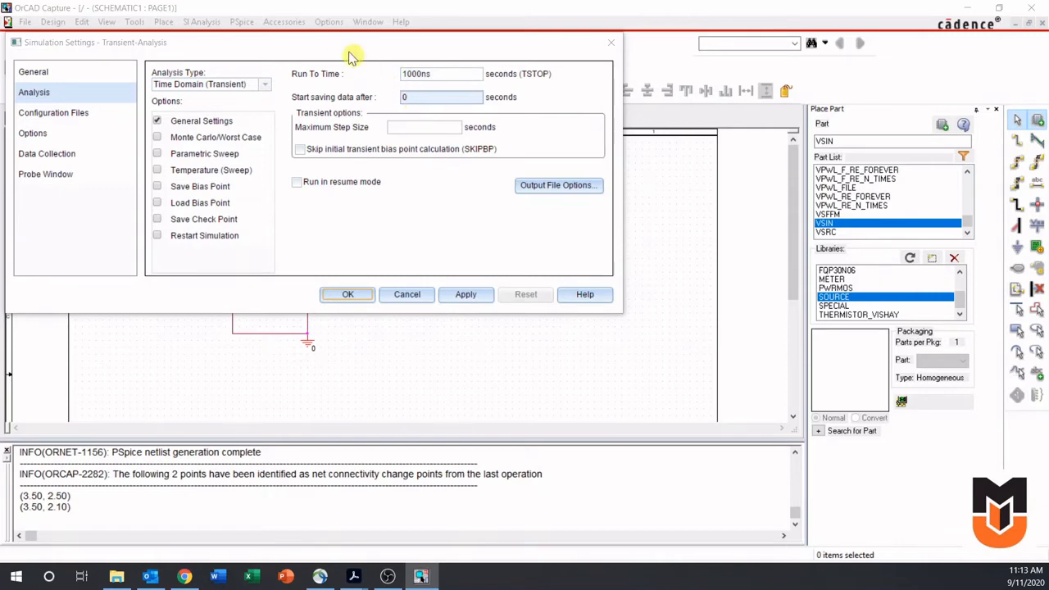
# - Set the transient analysis run-to time to 2 ms and accept the simulation settings
pyautogui.moveTo(340, 46); pyautogui.dragTo(436, 55)
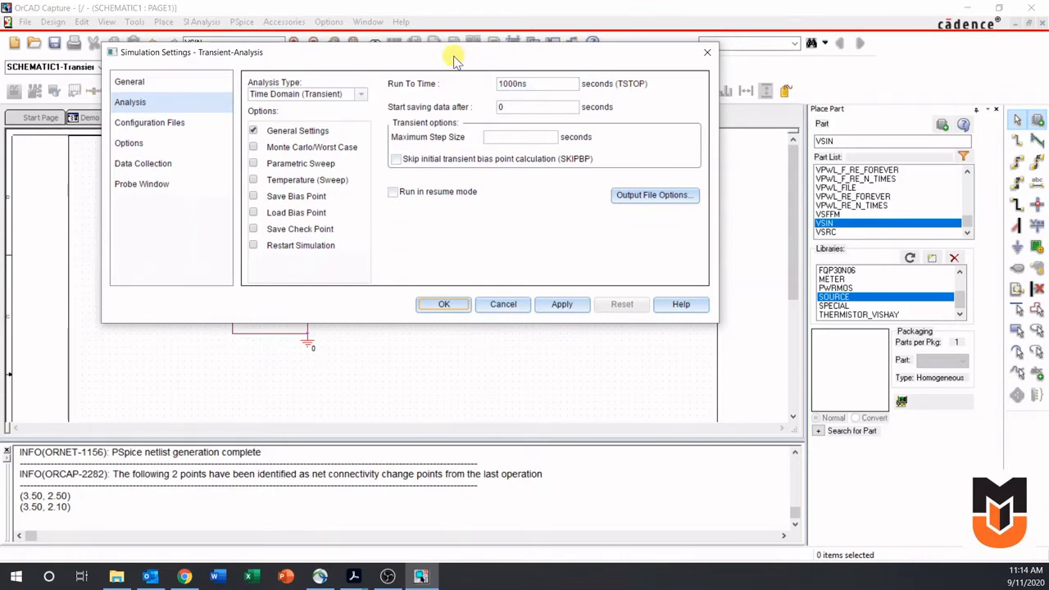
pyautogui.moveTo(454, 59); pyautogui.dragTo(694, 107)
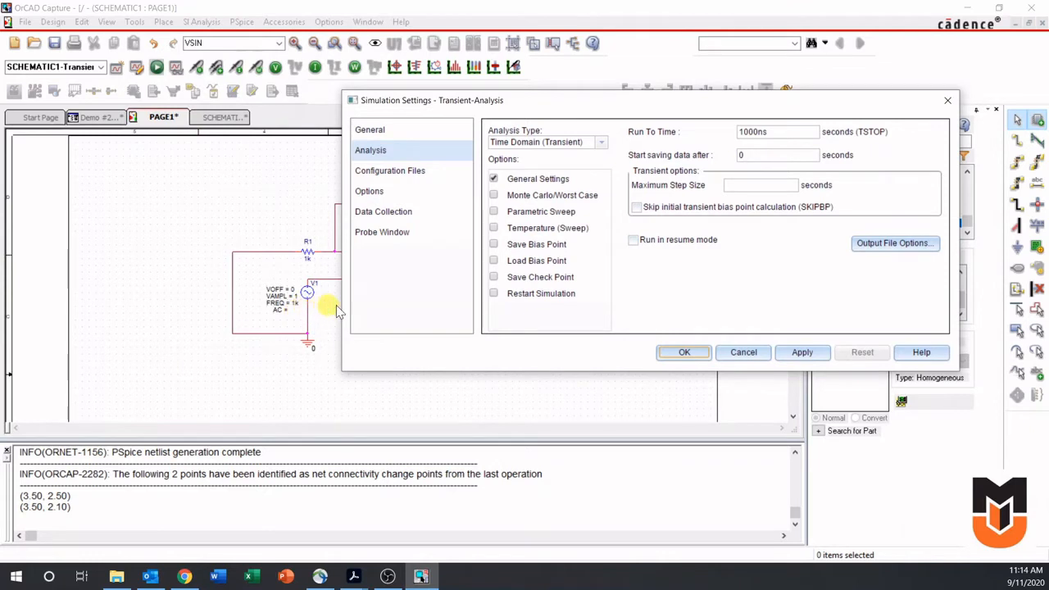
pyautogui.click(781, 129)
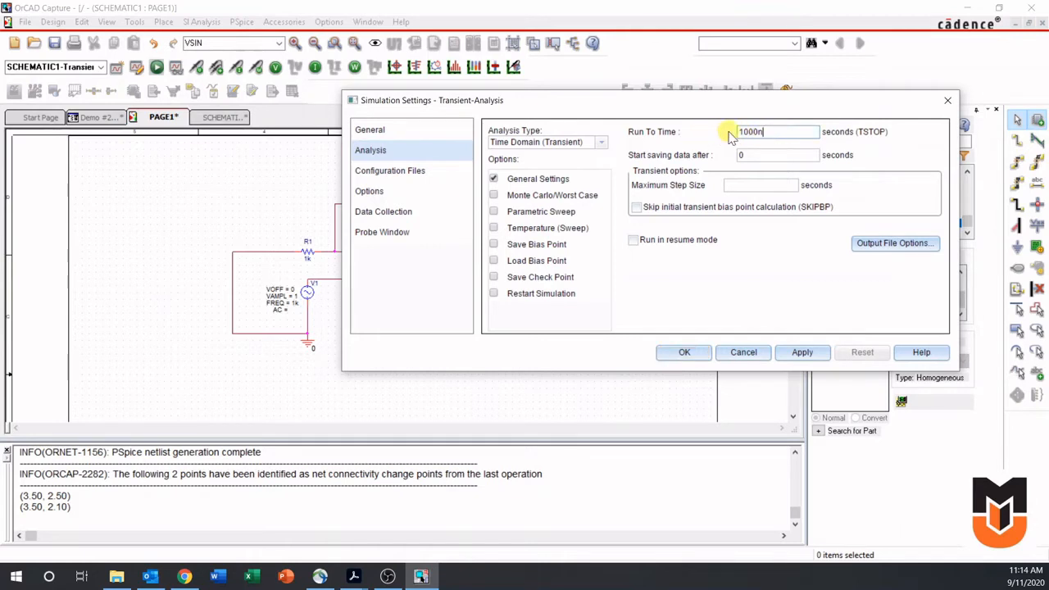
pyautogui.press('BackSpace')
pyautogui.press('BackSpace')
pyautogui.press('BackSpace')
pyautogui.press('BackSpace')
pyautogui.press('BackSpace')
pyautogui.write('2ms')
pyautogui.click(796, 151)
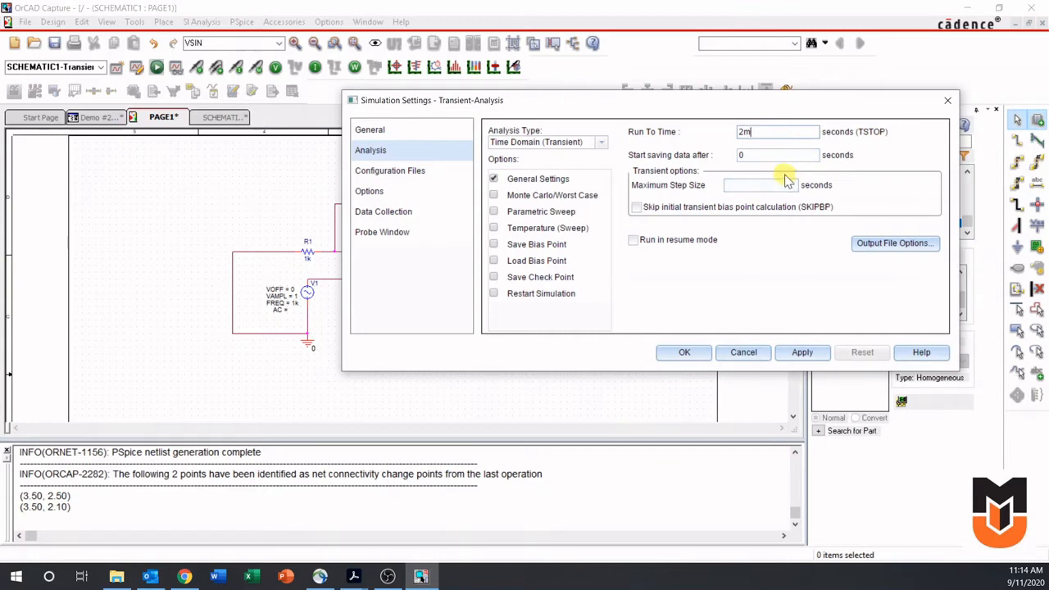
pyautogui.click(738, 187)
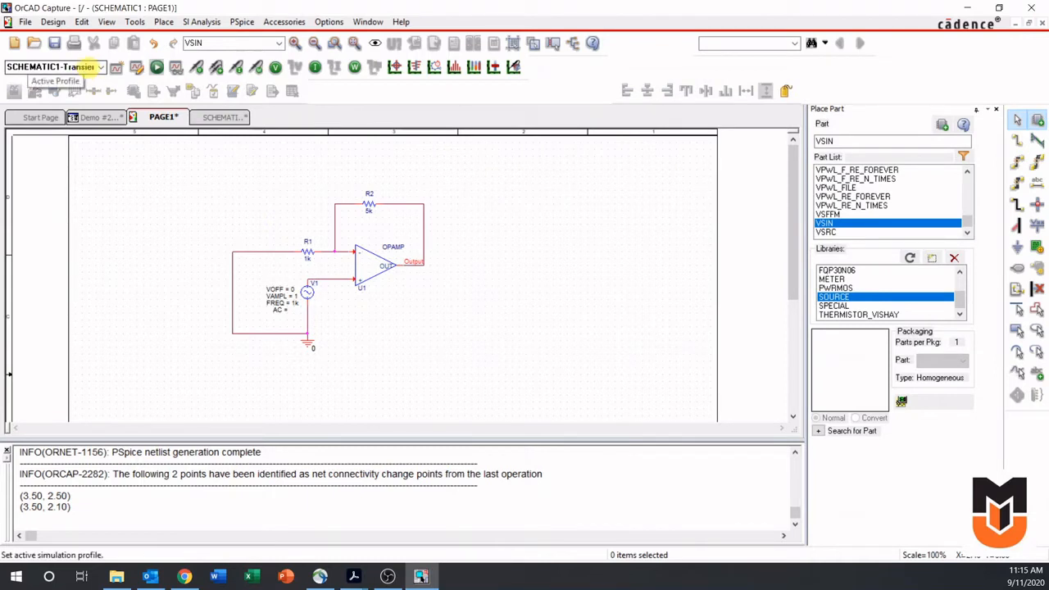
# - Keep Transient-Analysis as the active simulation profile and run the PSpice simulation
pyautogui.click(98, 67)
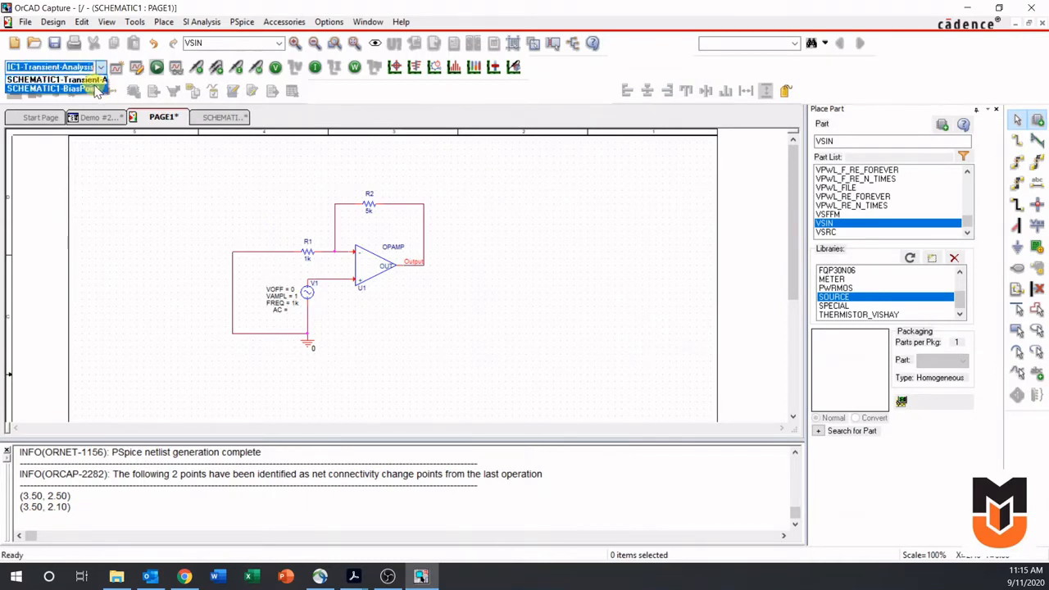
pyautogui.click(97, 71)
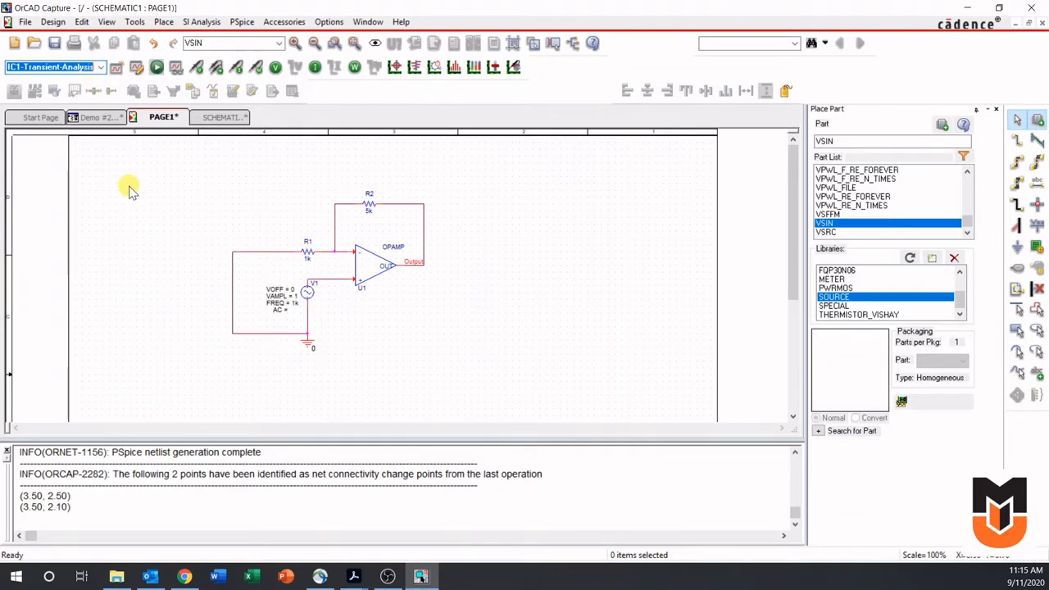
pyautogui.click(156, 68)
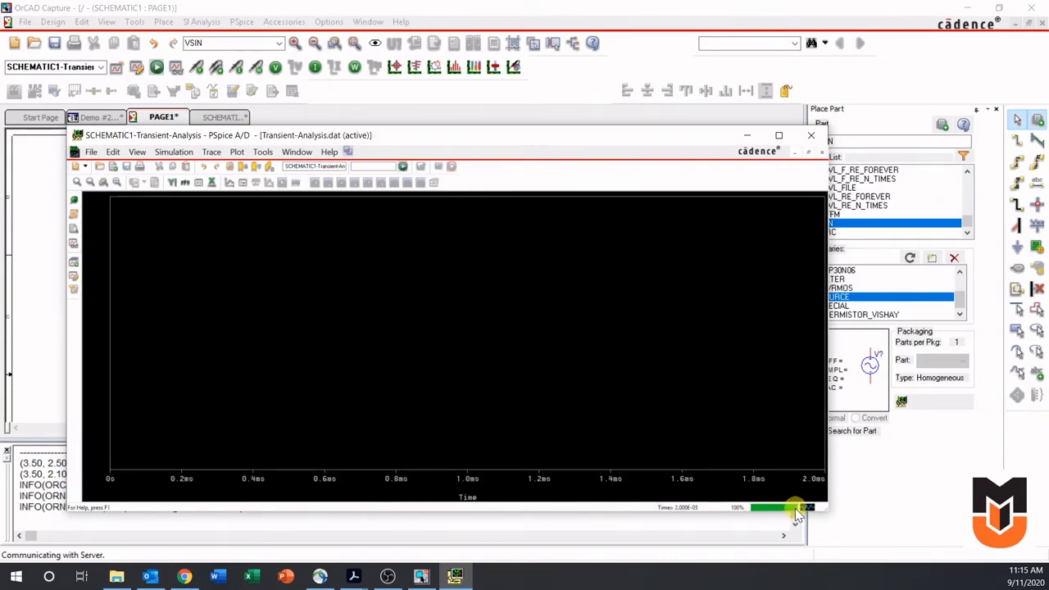
# - View the simulation output file in the maximized results window and return to the waveform plot
pyautogui.click(779, 136)
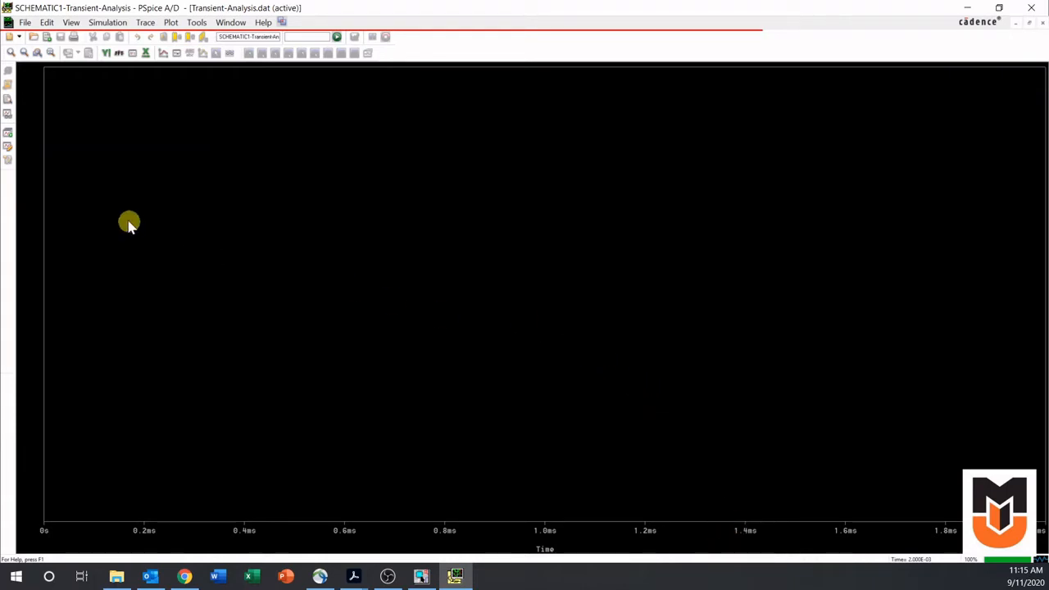
pyautogui.click(7, 99)
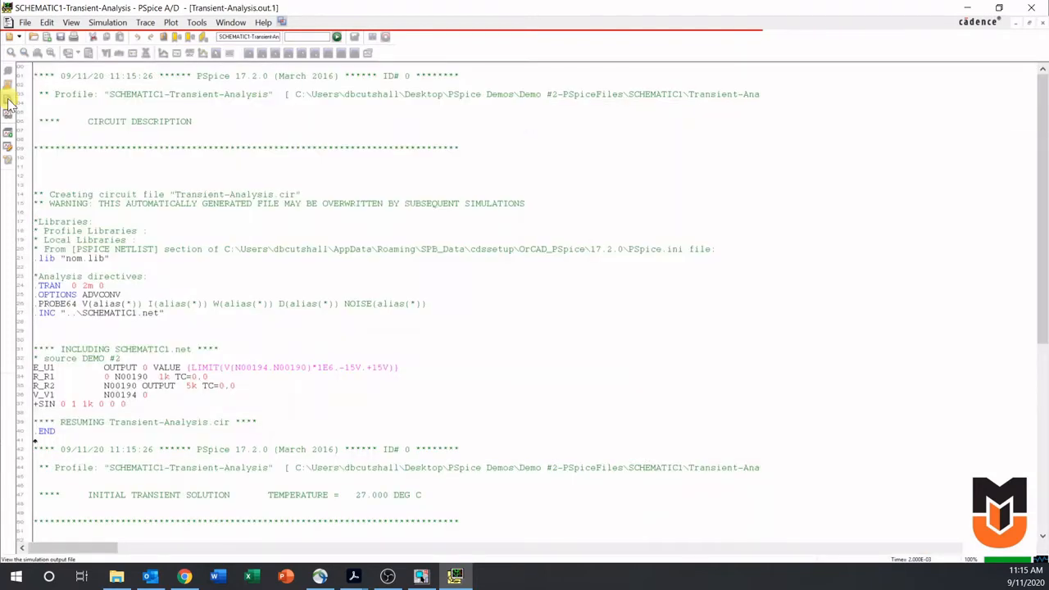
pyautogui.click(8, 117)
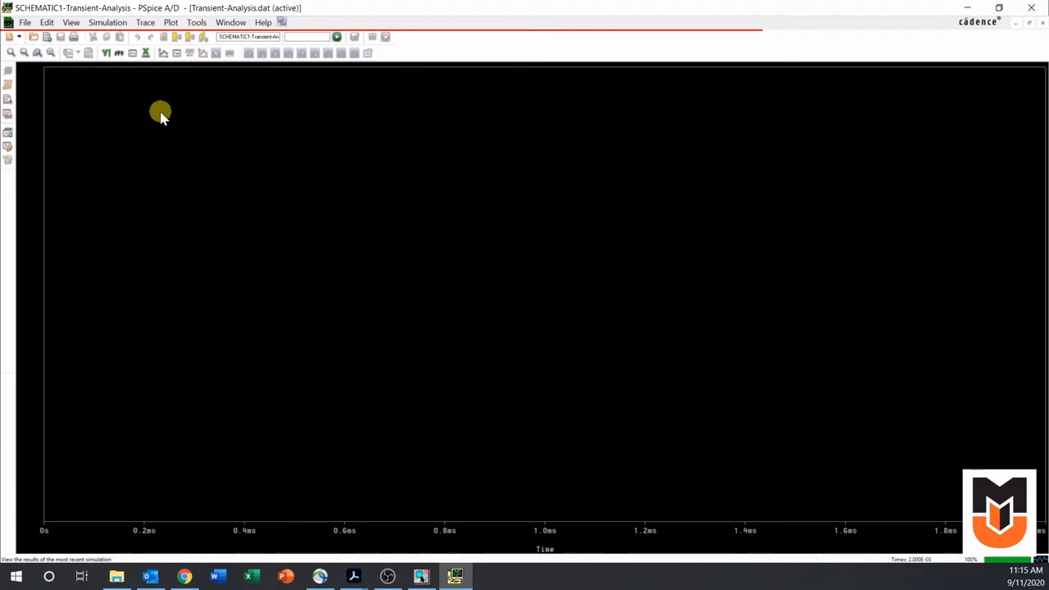
# - Plot the V(Output) trace, with power and current variables filtered out of the variable list
pyautogui.click(164, 56)
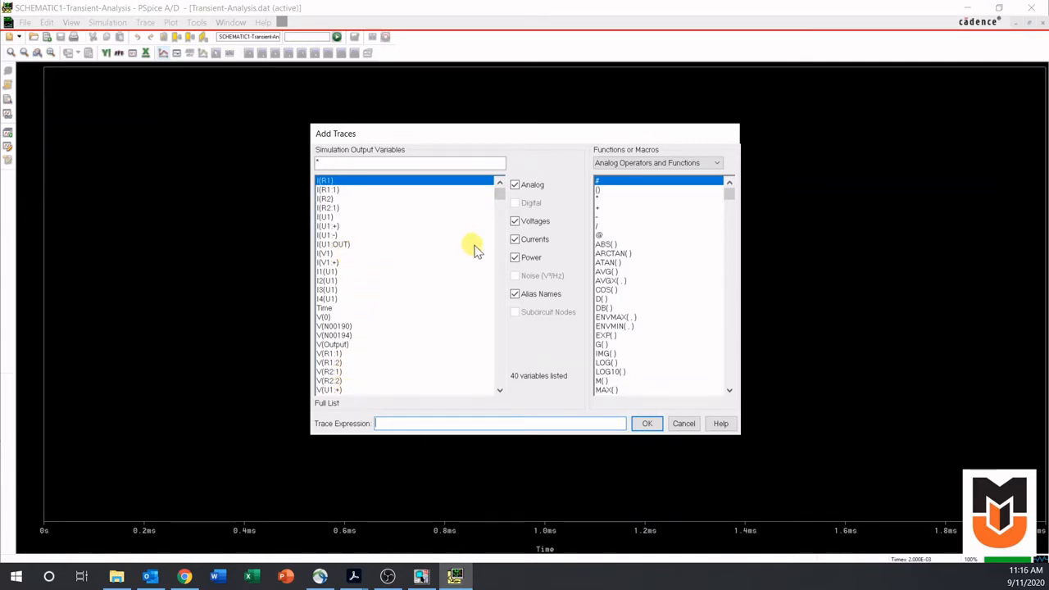
pyautogui.click(515, 258)
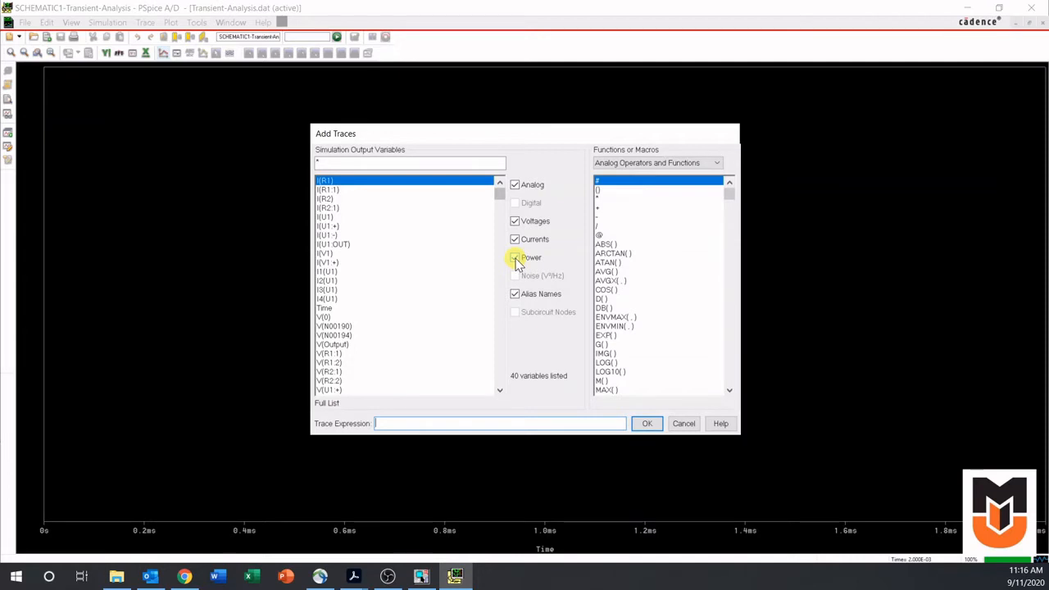
pyautogui.click(516, 243)
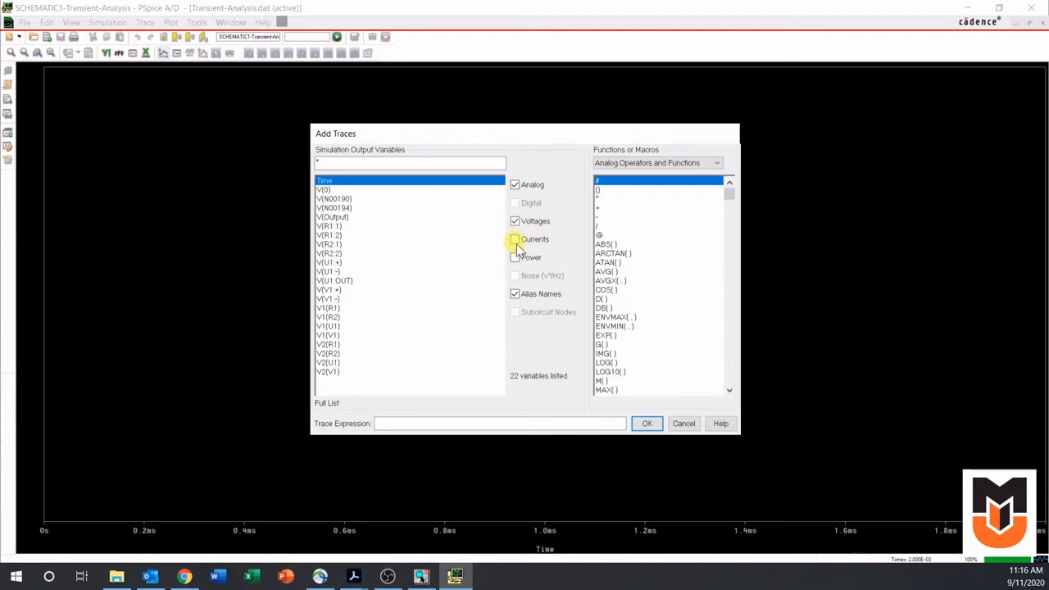
pyautogui.click(517, 241)
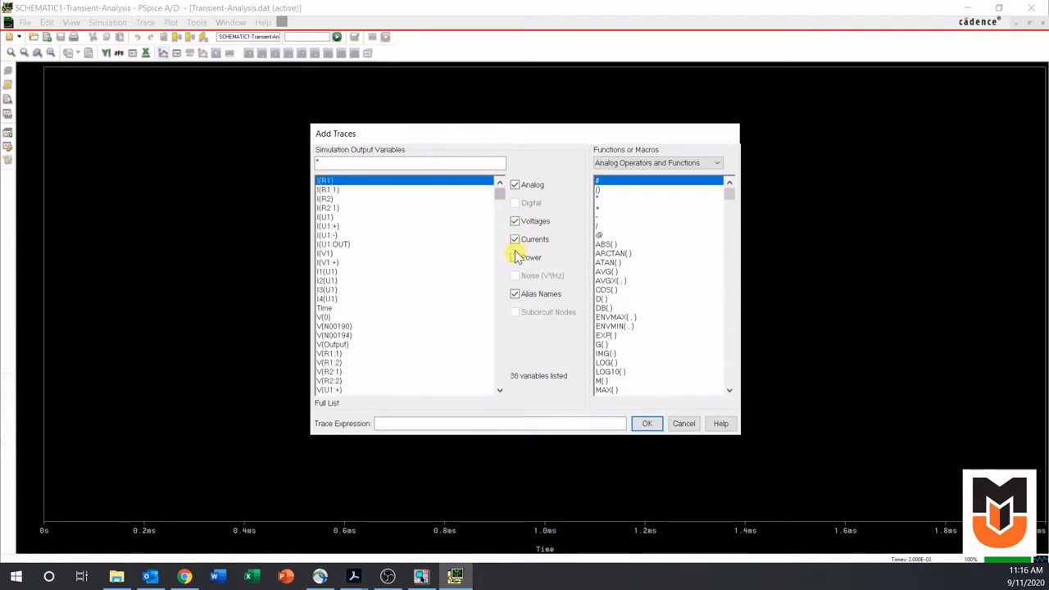
pyautogui.click(514, 238)
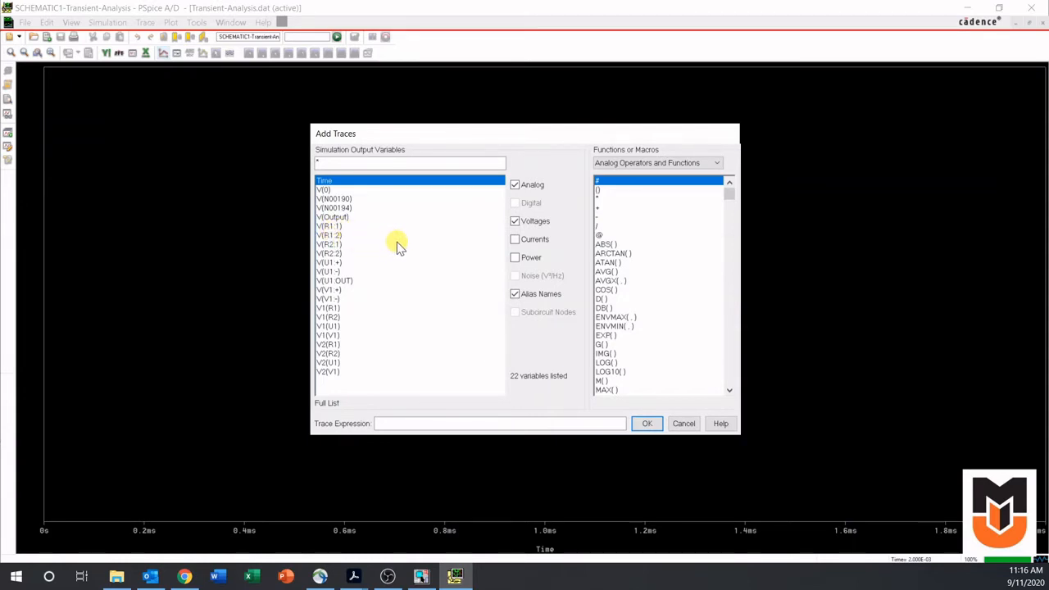
pyautogui.click(344, 218)
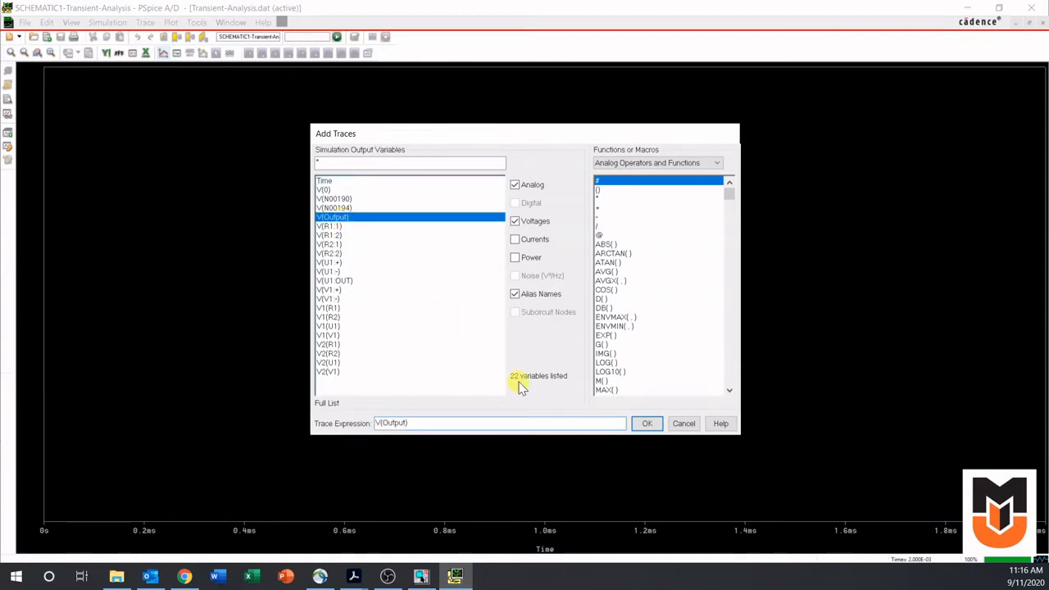
pyautogui.click(648, 424)
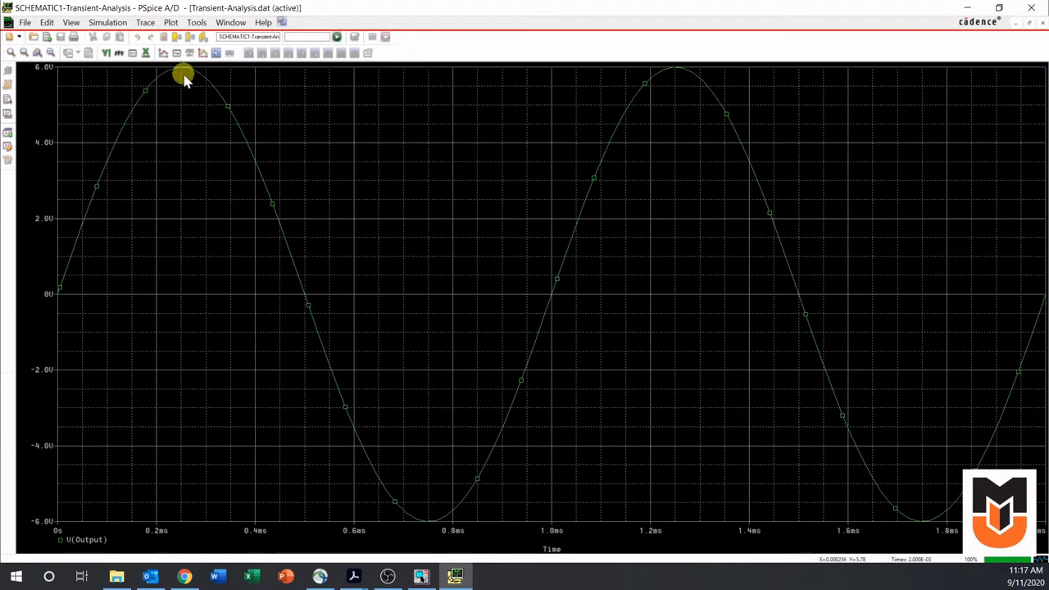
# - Check the net name at the op-amp's non-inverting input in the schematic and enter V(N00194) as the new trace expression
pyautogui.click(420, 576)
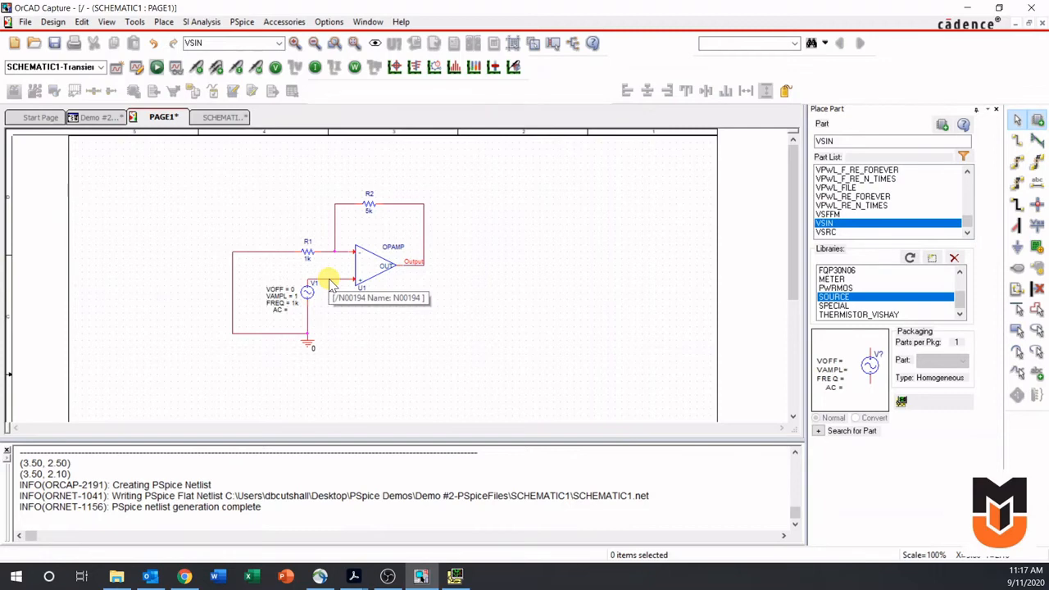
pyautogui.click(455, 576)
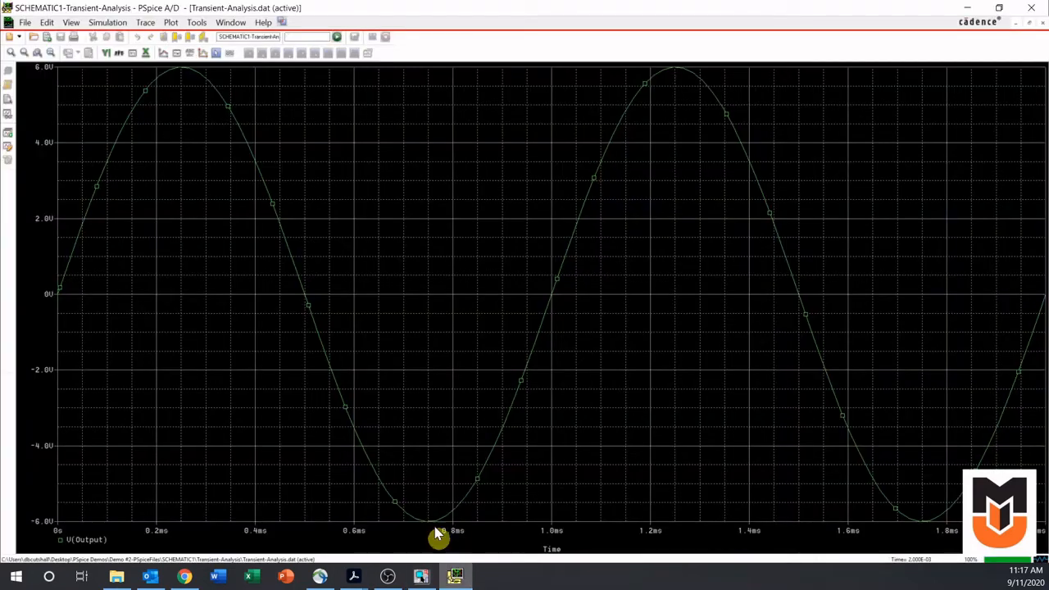
pyautogui.click(165, 56)
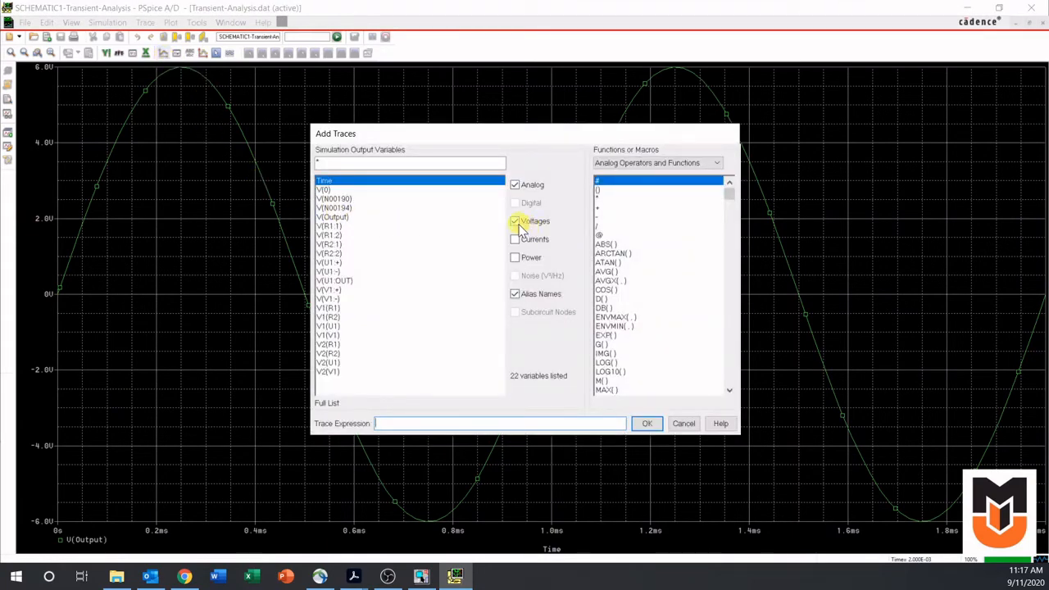
pyautogui.click(342, 209)
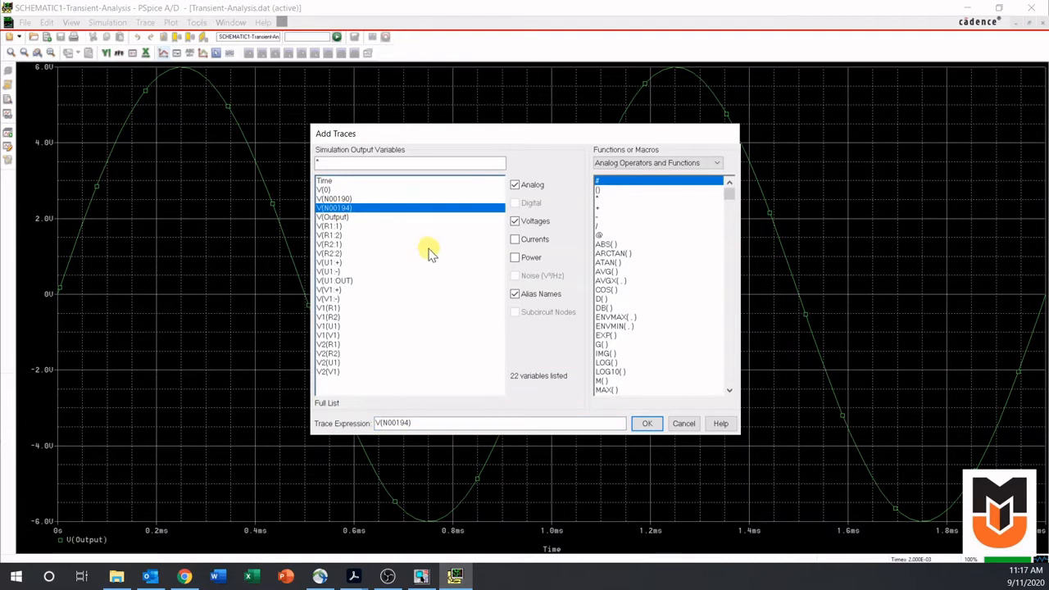
# - Look through the available analog operators and functions and add the V(N00194) trace to the plot
pyautogui.click(730, 393)
pyautogui.click(731, 393)
pyautogui.click(730, 393)
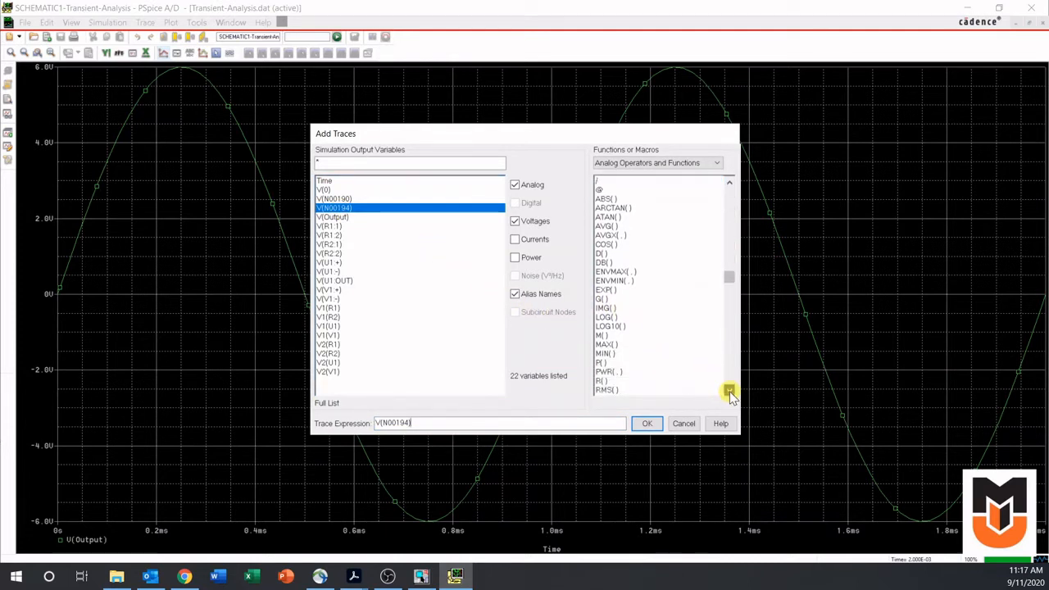
pyautogui.click(730, 393)
pyautogui.click(730, 393)
pyautogui.click(730, 394)
pyautogui.click(730, 394)
pyautogui.click(731, 394)
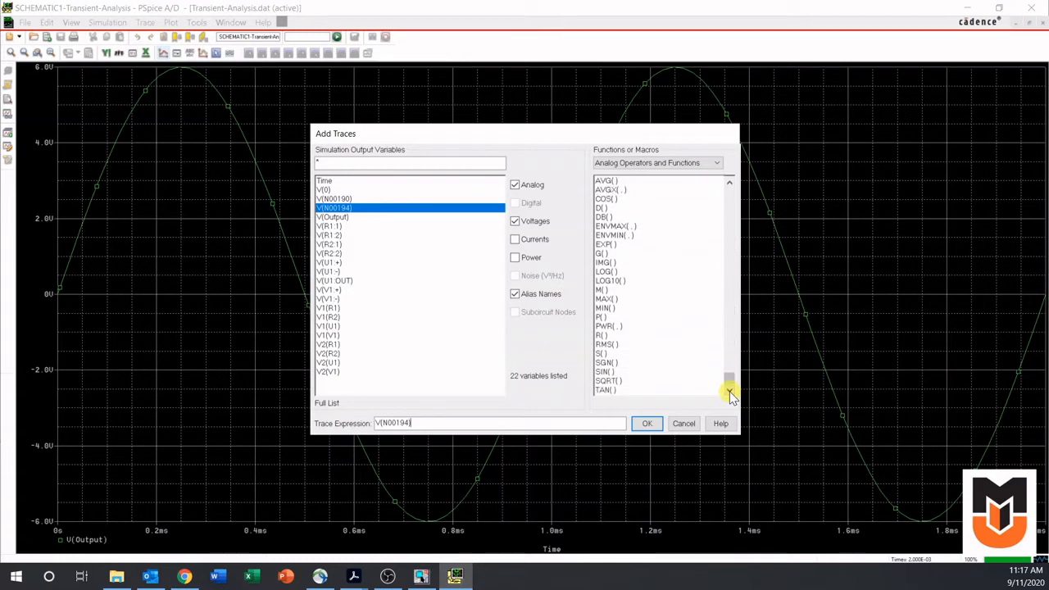
pyautogui.click(730, 184)
pyautogui.click(729, 184)
pyautogui.click(729, 184)
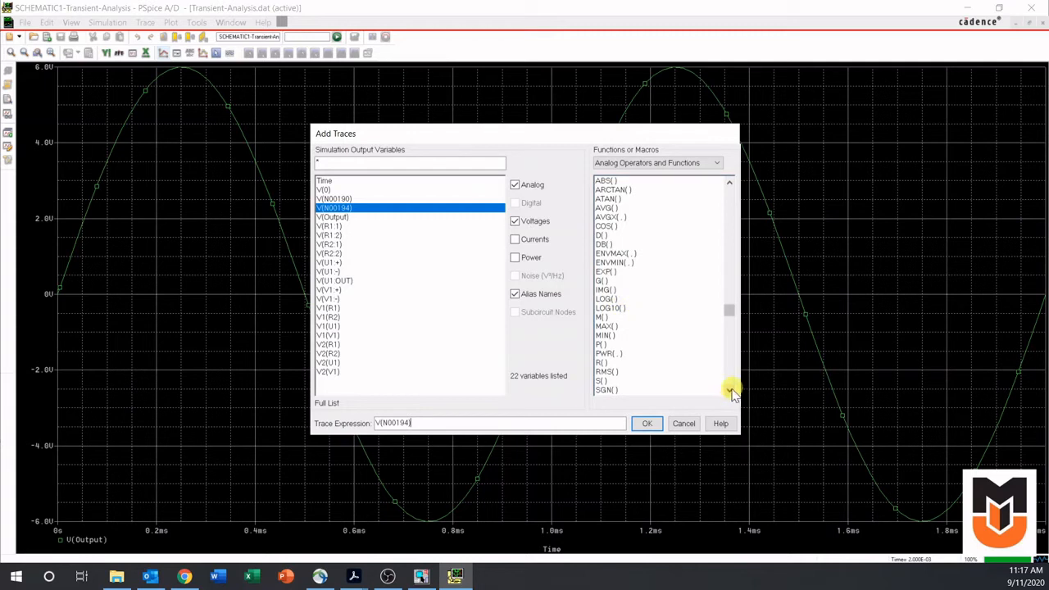
pyautogui.moveTo(730, 314); pyautogui.dragTo(729, 197)
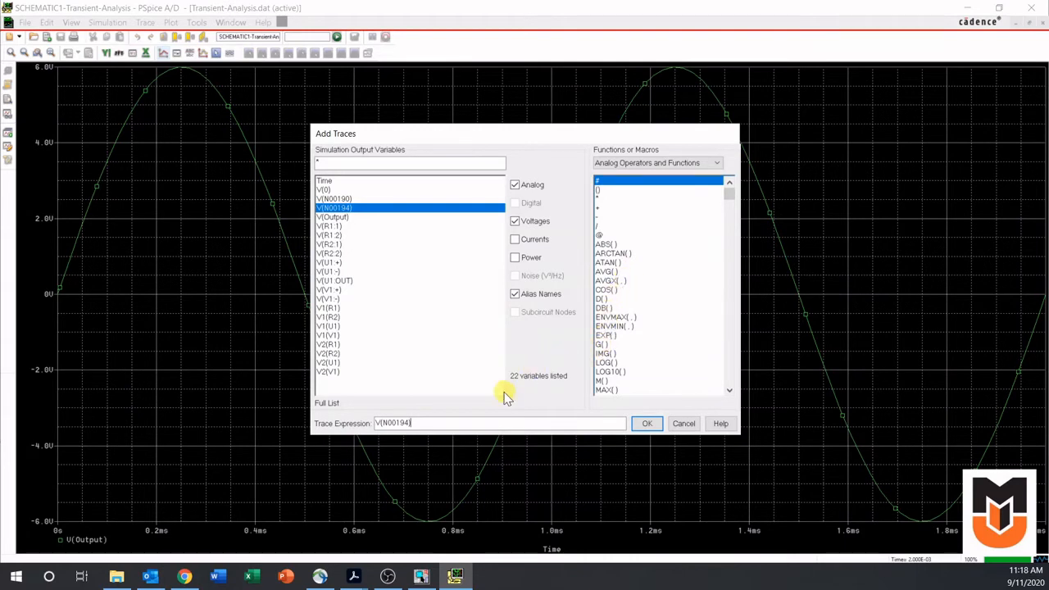
pyautogui.click(643, 424)
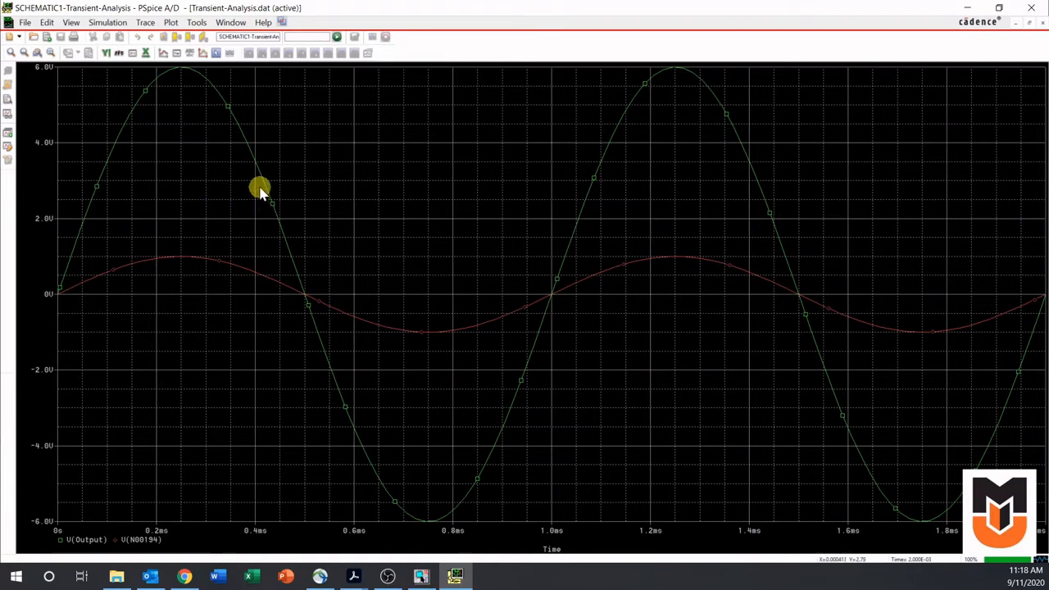
# - View the color, pattern, width and symbol properties of the V(Output) trace without changing them
pyautogui.rightClick(246, 143)
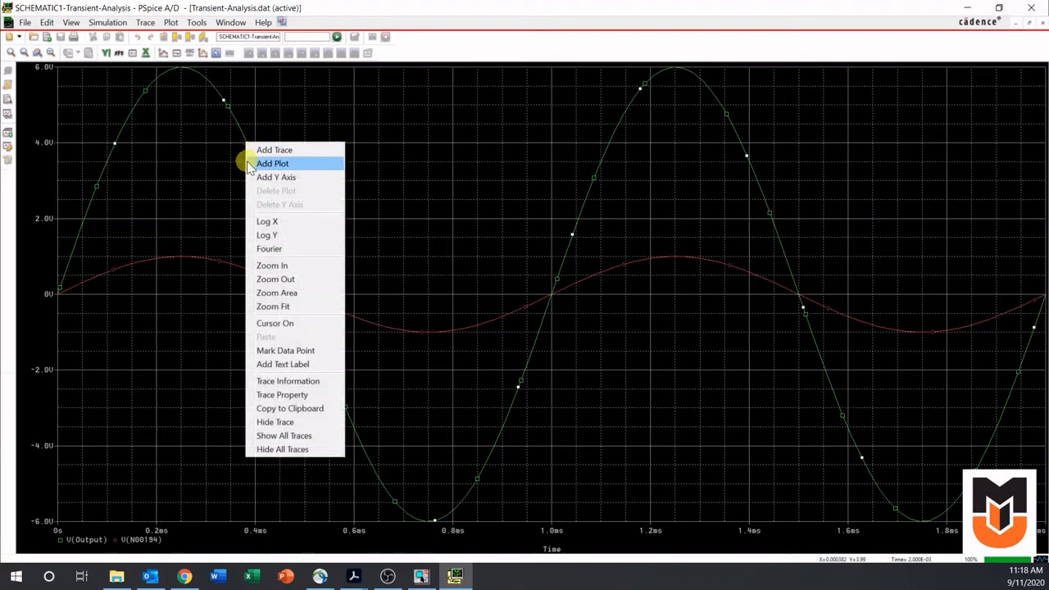
pyautogui.click(264, 398)
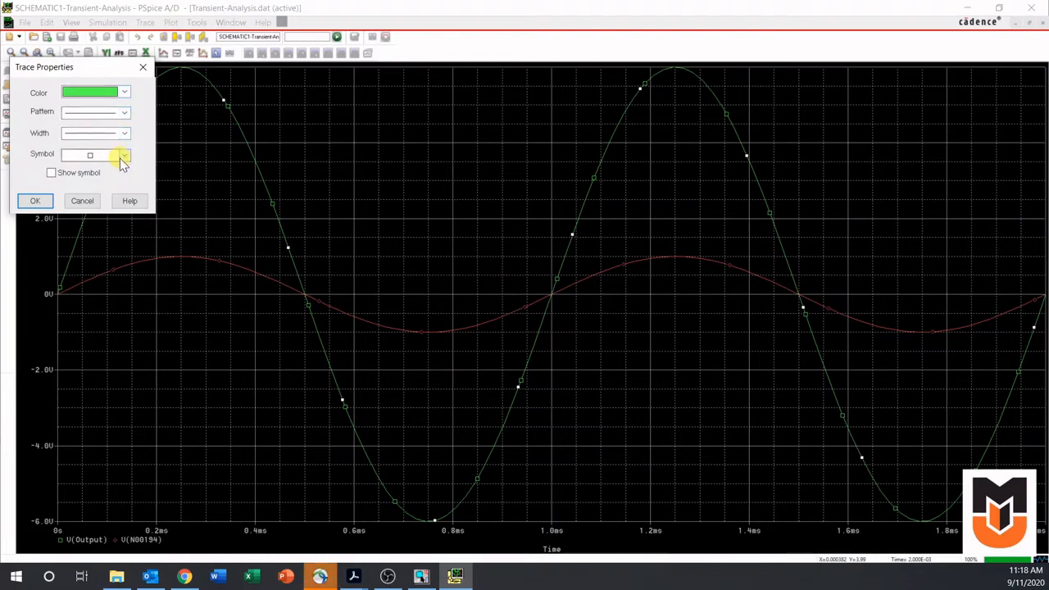
pyautogui.click(143, 67)
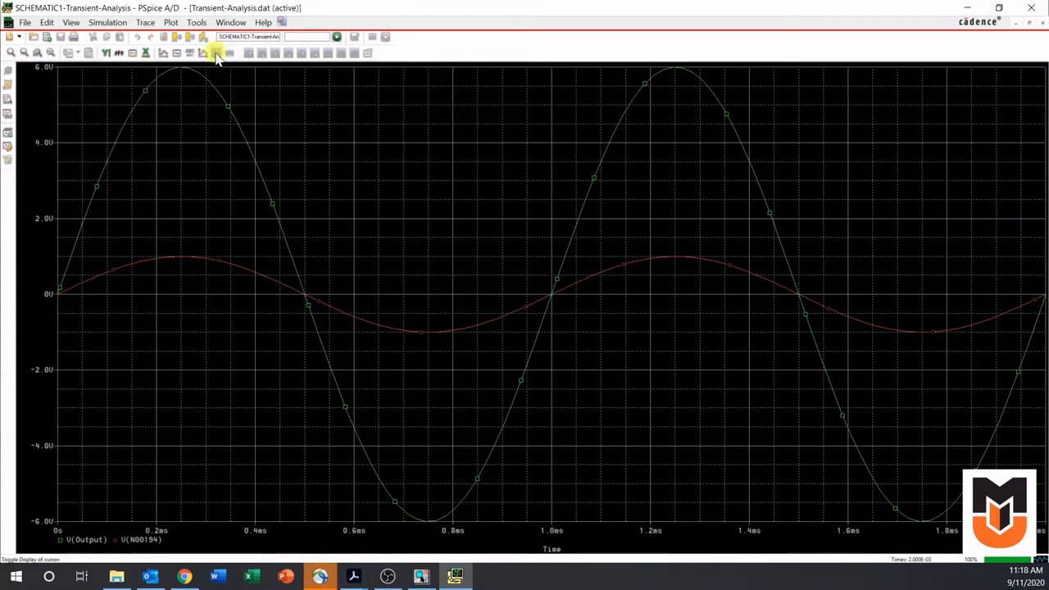
# - Try to display the measurement cursor on the plotted waveforms
pyautogui.click(217, 54)
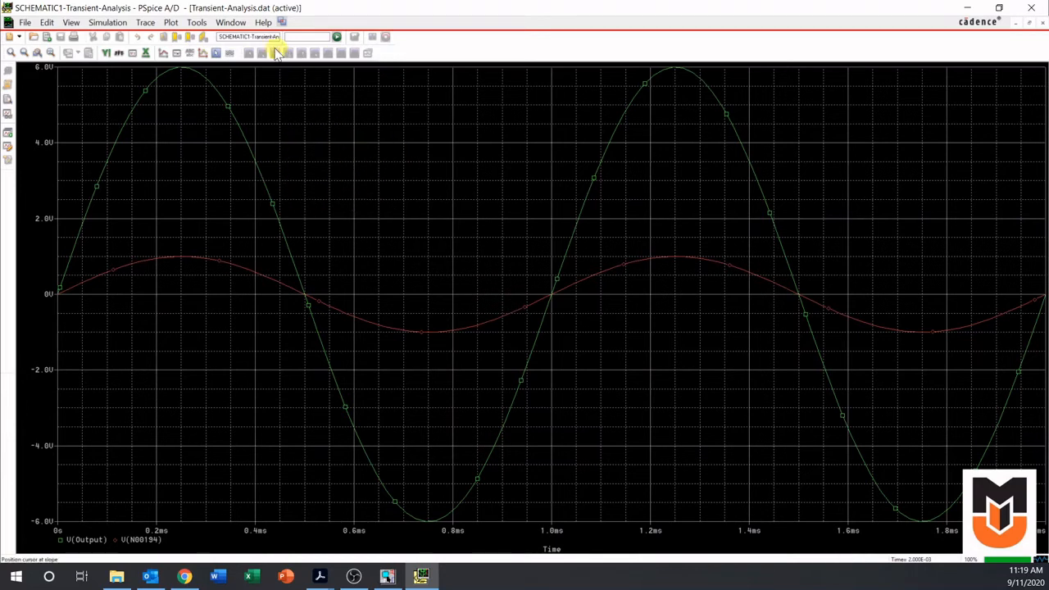
pyautogui.click(249, 86)
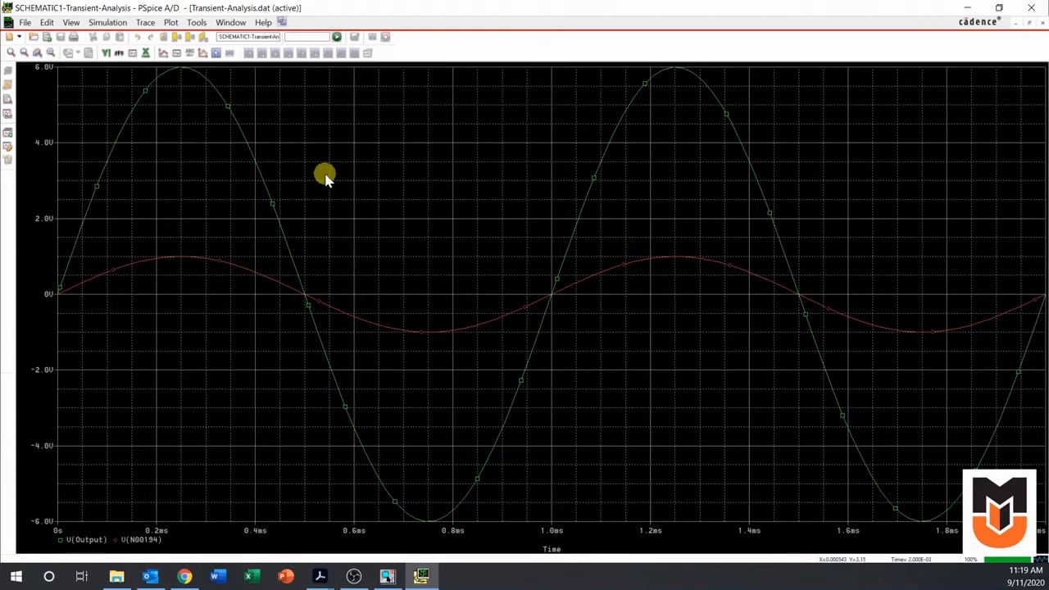
pyautogui.click(229, 22)
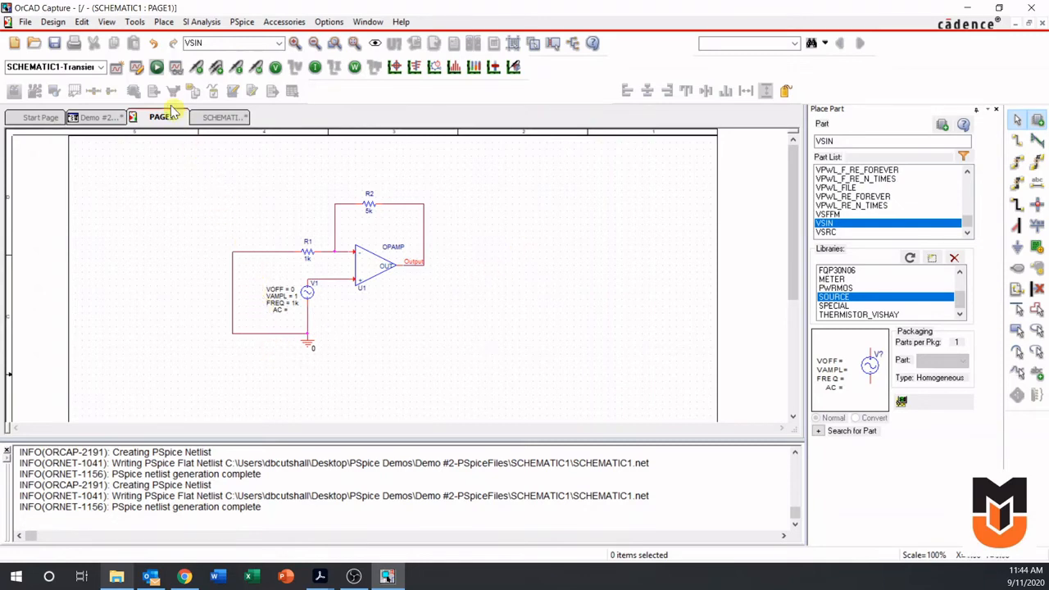
# - Set the Transient-Analysis profile's run-to time to 20 ms and rerun the PSpice simulation in a maximized results window
pyautogui.click(136, 69)
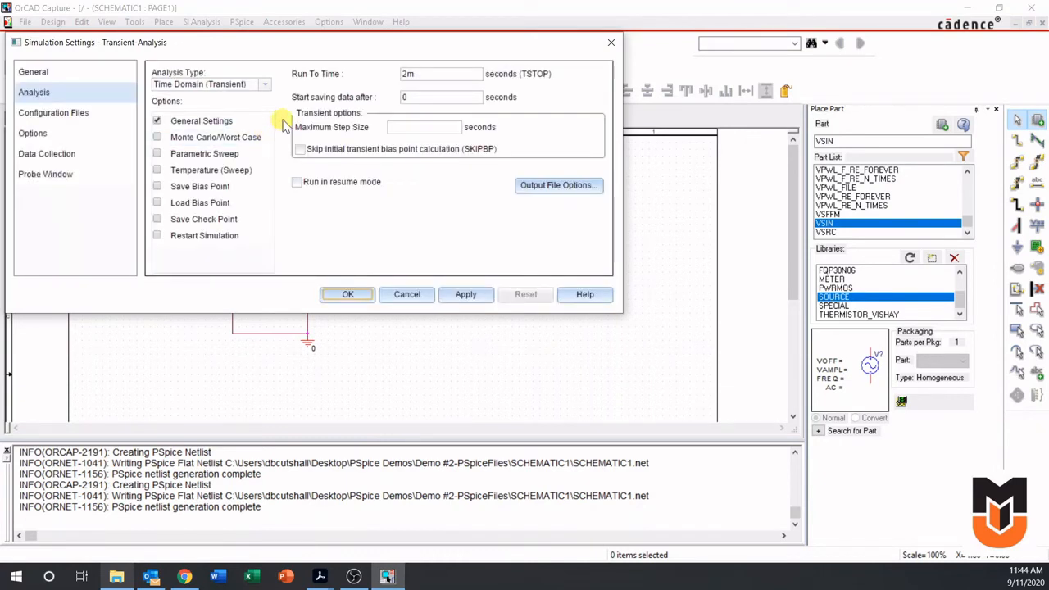
pyautogui.click(407, 73)
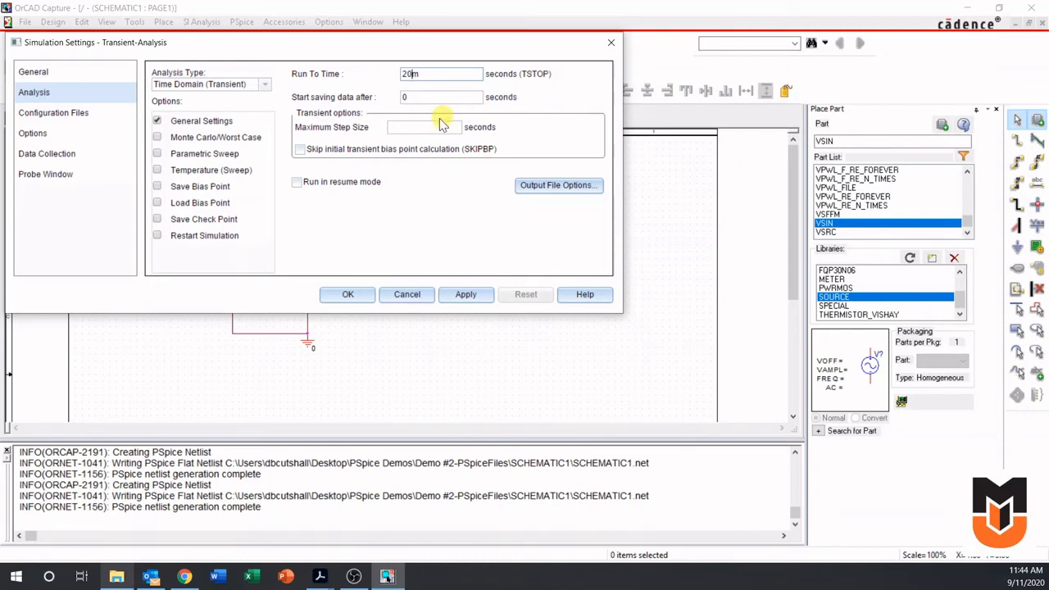
pyautogui.click(347, 294)
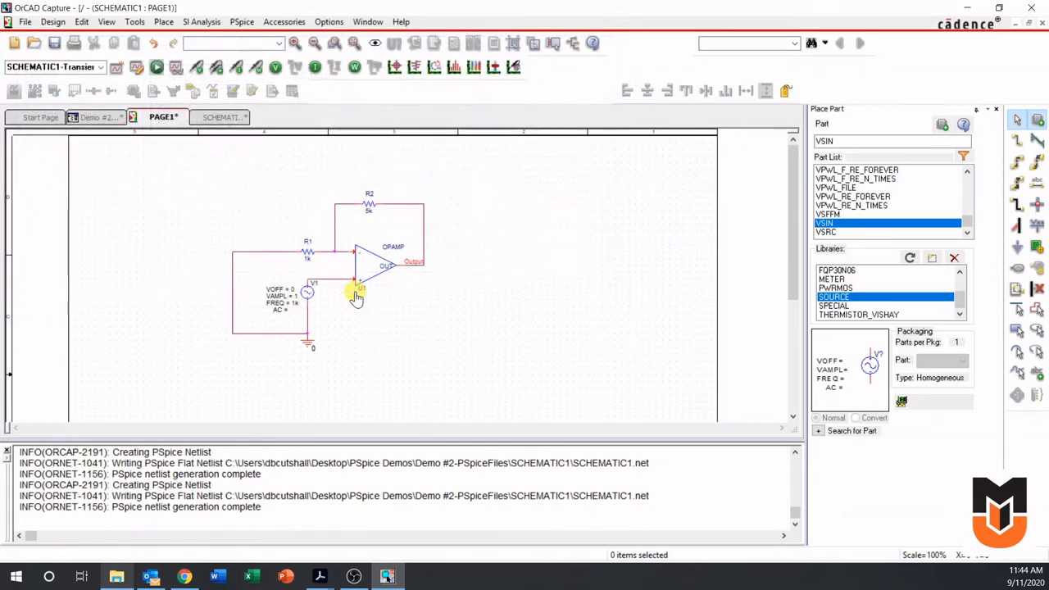
pyautogui.click(155, 66)
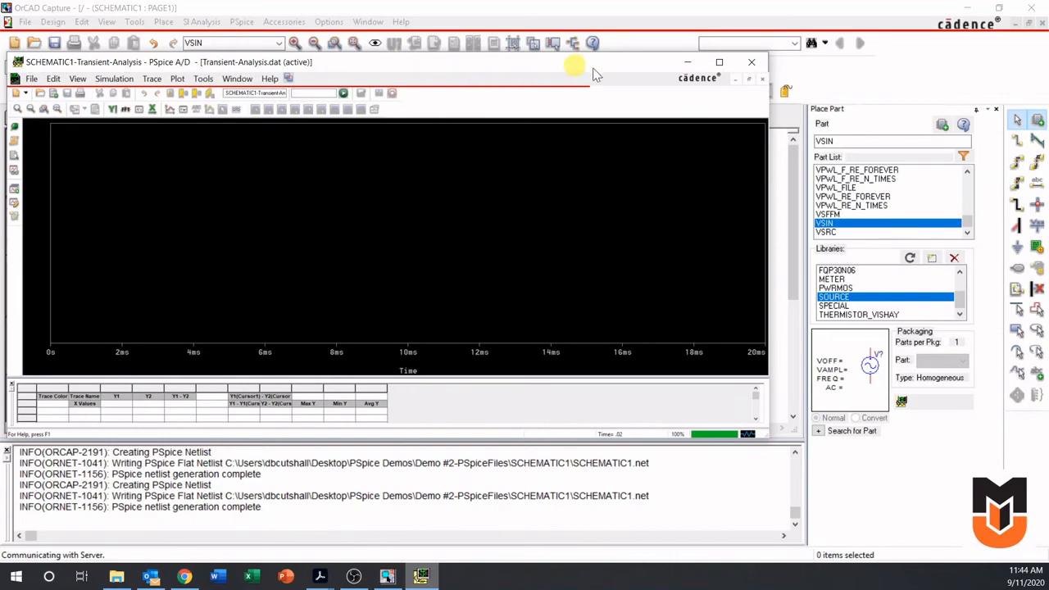
pyautogui.click(719, 62)
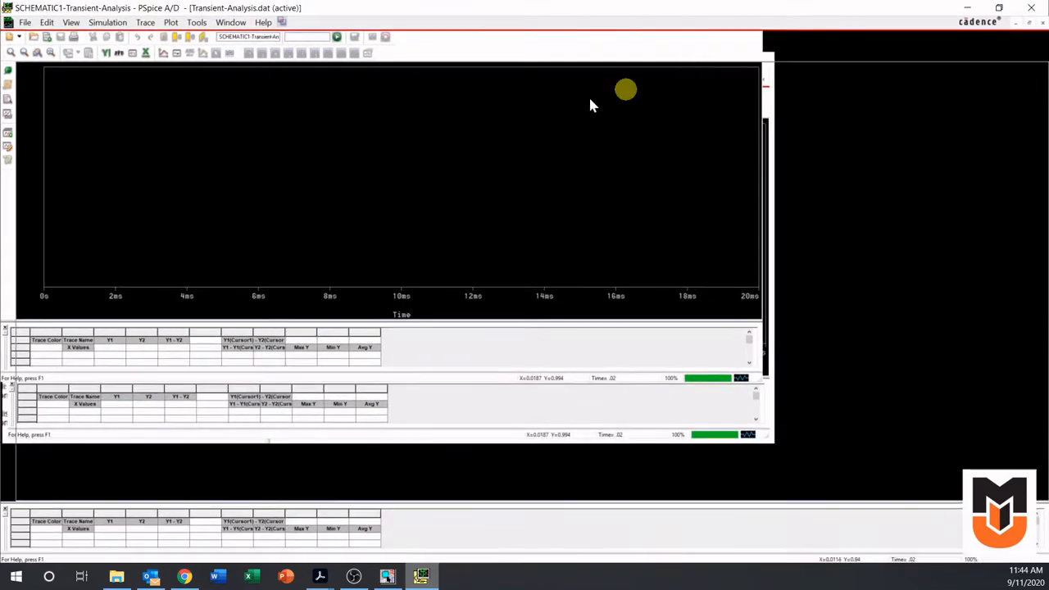
# - Plot the V(N00194) and V(Output) traces together, with power and current variables filtered out of the variable list
pyautogui.click(164, 54)
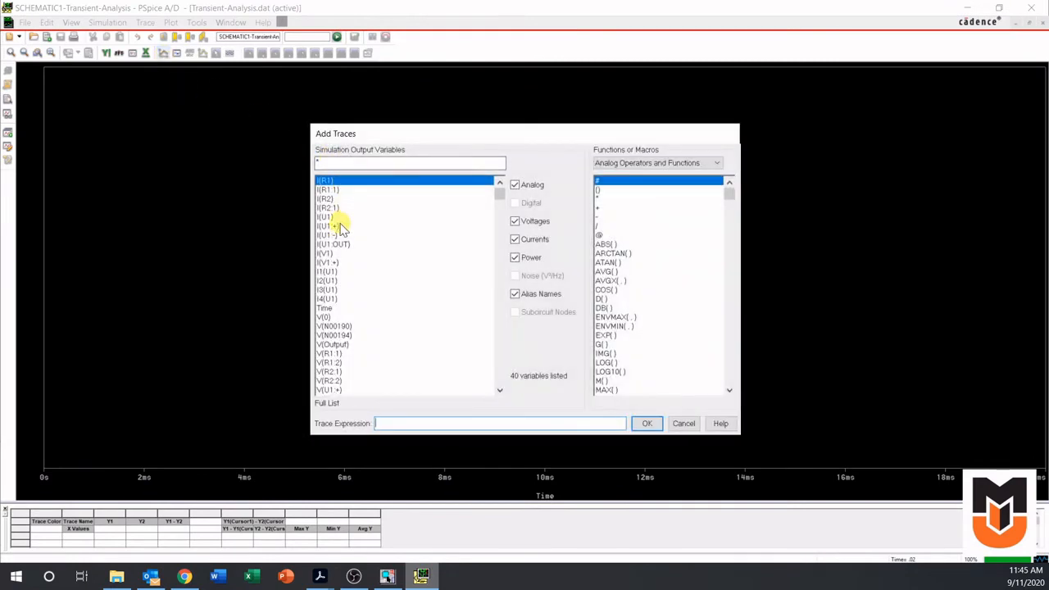
pyautogui.click(515, 258)
pyautogui.click(515, 239)
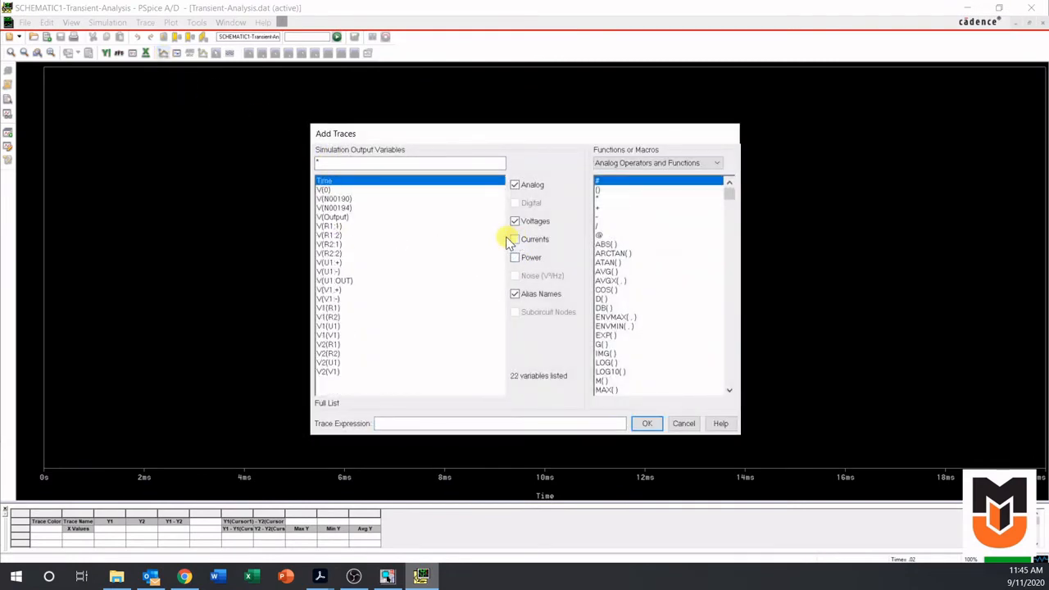
pyautogui.click(332, 209)
pyautogui.click(332, 217)
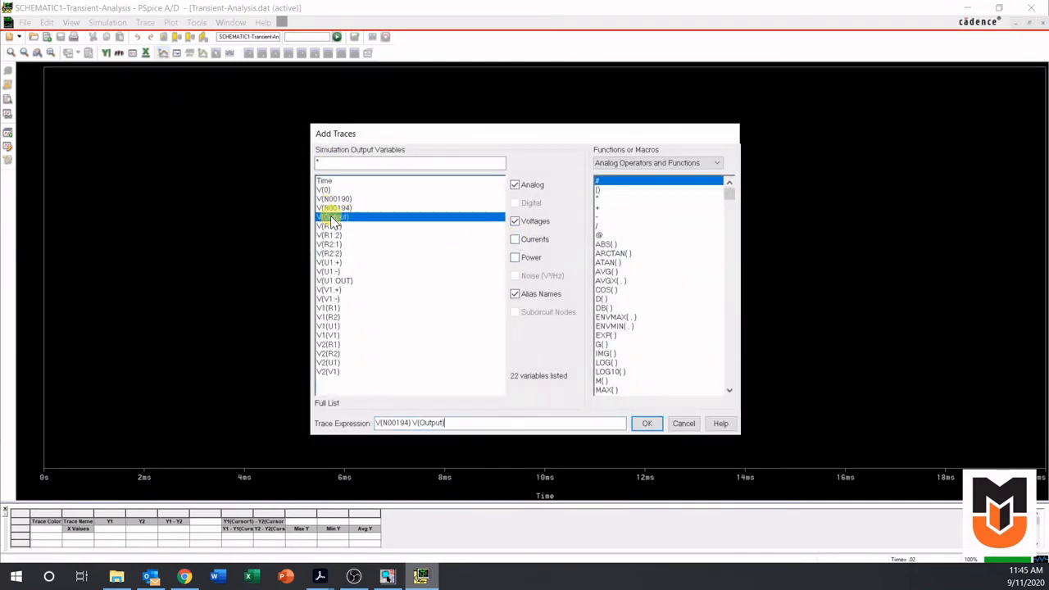
pyautogui.click(645, 424)
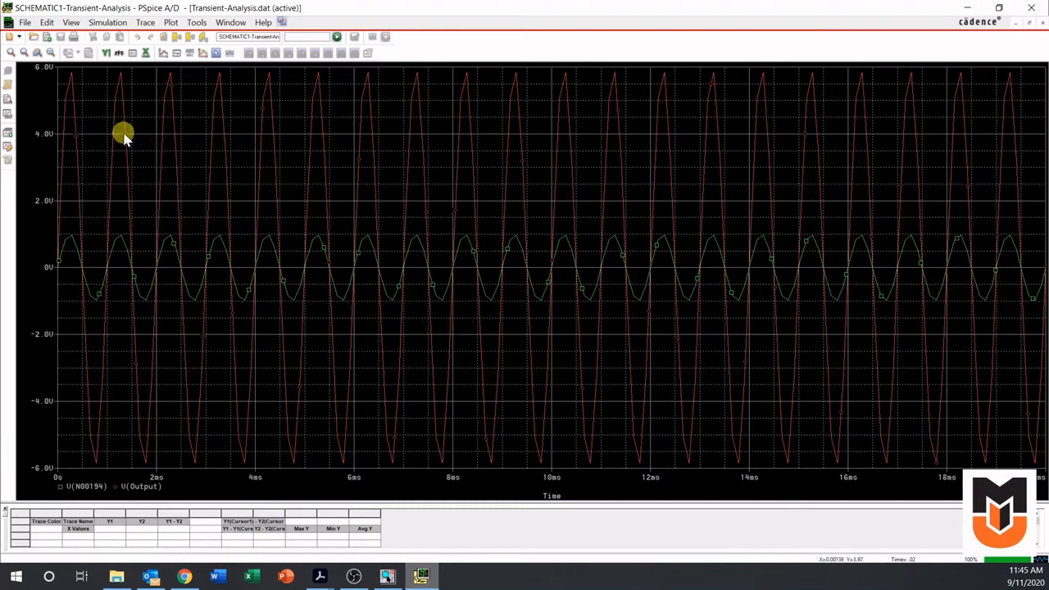
# - Zoom in on the start of both waveforms, from 0 to about 1.76 ms, to examine their resolution
pyautogui.click(37, 54)
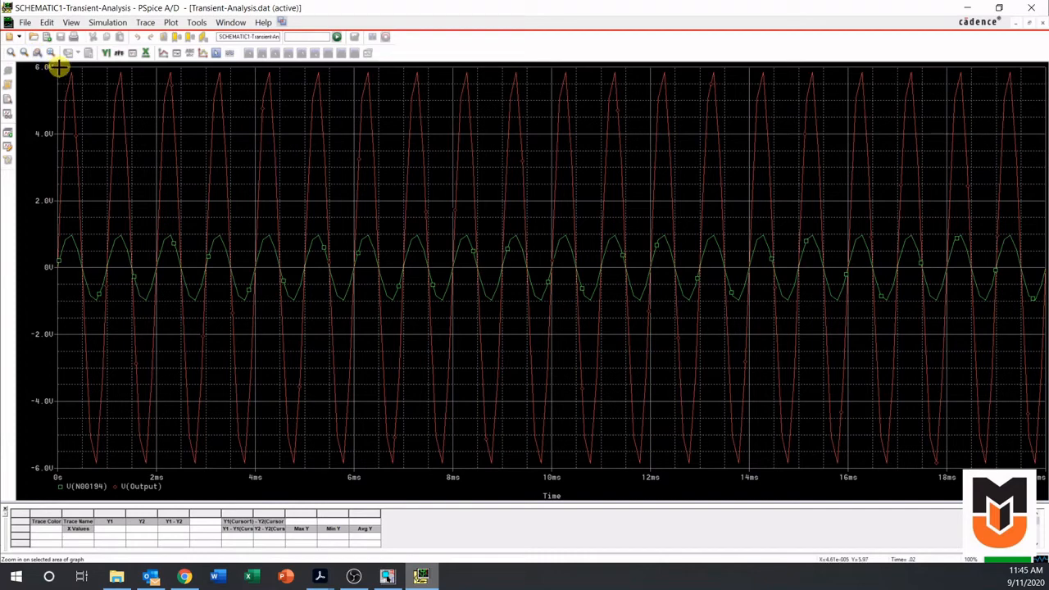
pyautogui.moveTo(56, 65); pyautogui.dragTo(144, 469)
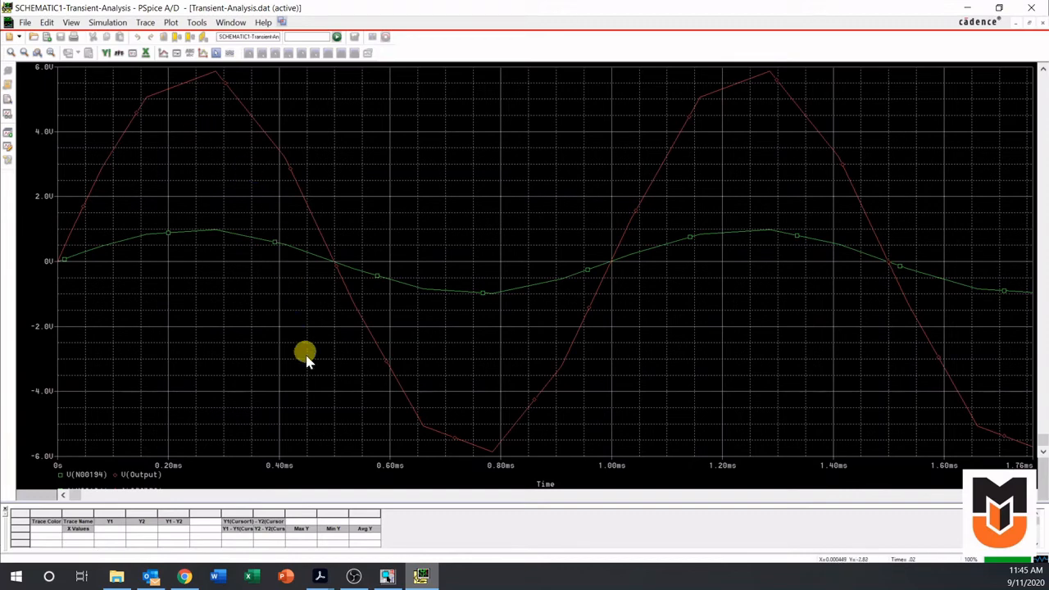
# - In OrCAD Capture, set the Transient-Analysis profile's maximum step size to 0.1m seconds and rerun the PSpice simulation
pyautogui.click(386, 576)
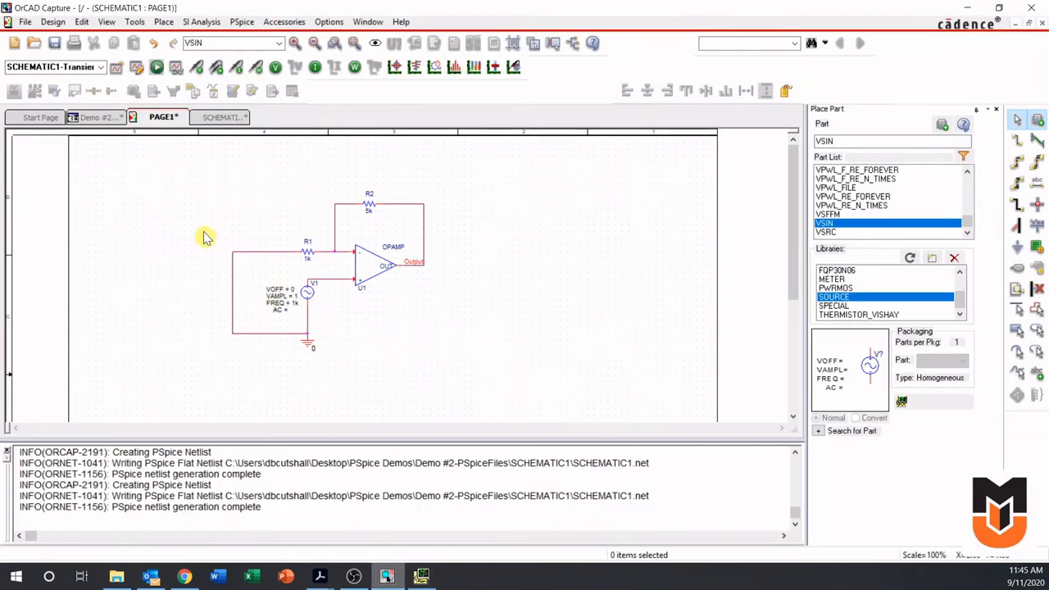
pyautogui.click(136, 69)
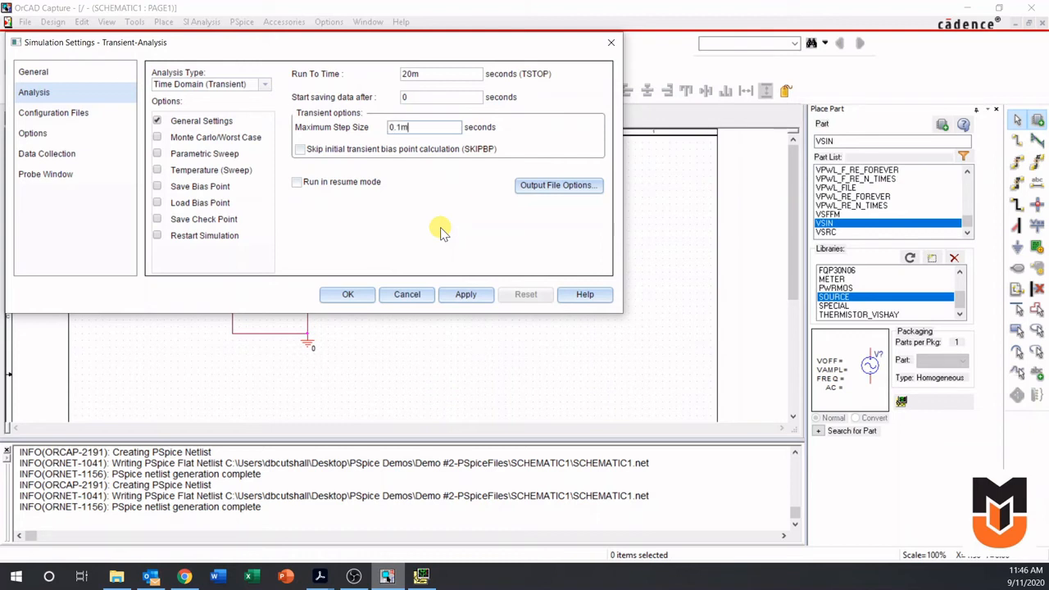
pyautogui.click(350, 294)
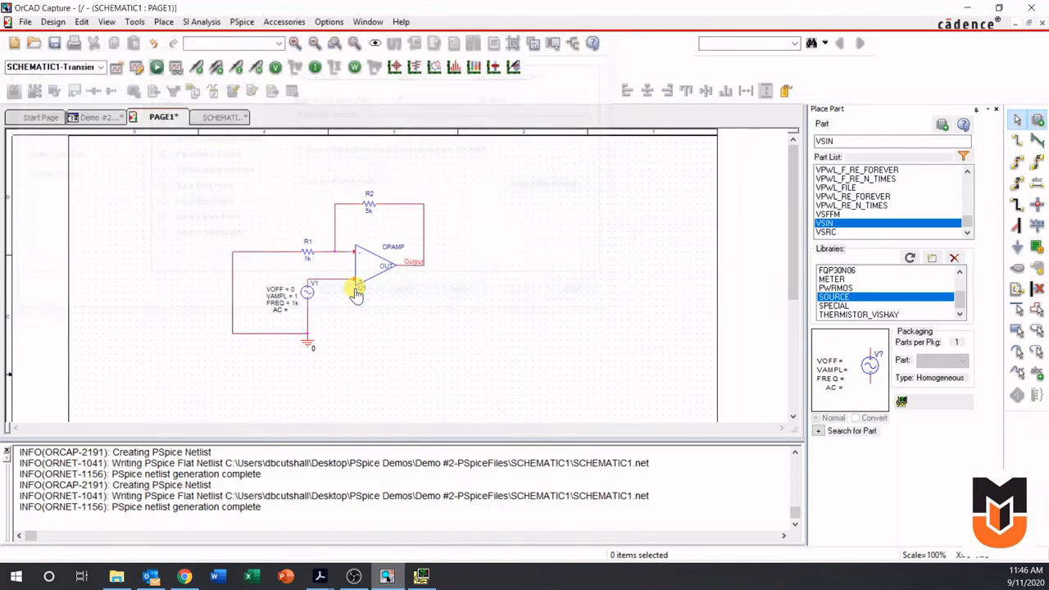
pyautogui.click(157, 68)
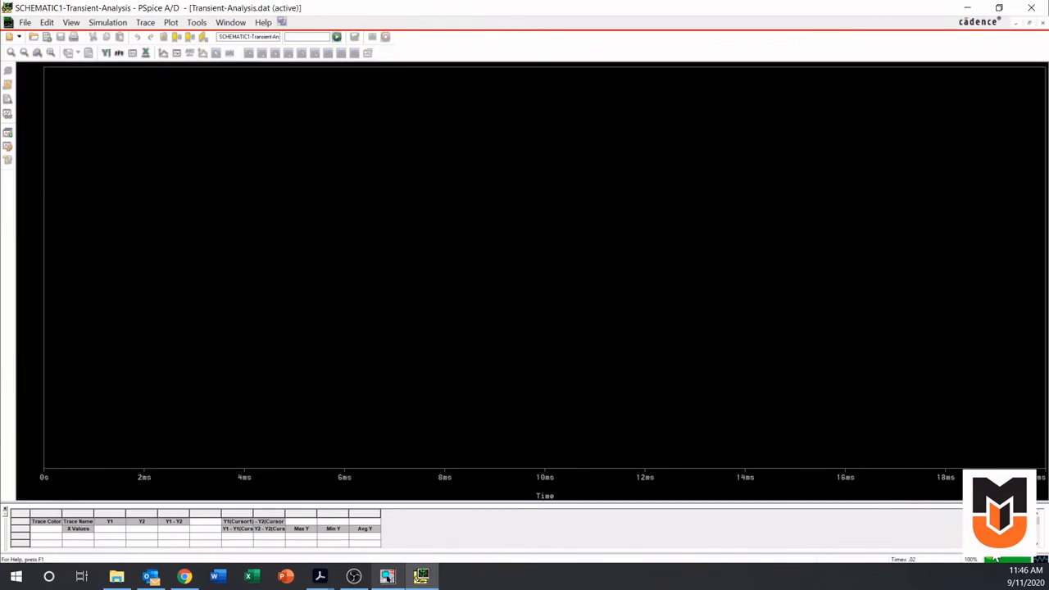
# - Plot the V(N00194) and V(Output) traces from the run with the 0.1m maximum step size
pyautogui.click(163, 52)
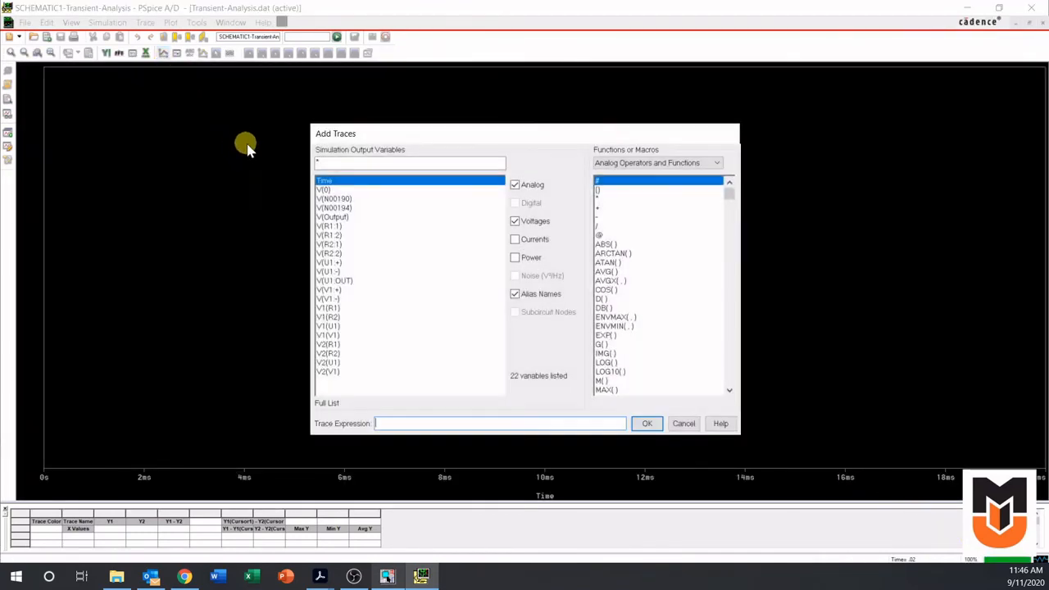
pyautogui.click(343, 208)
pyautogui.click(340, 217)
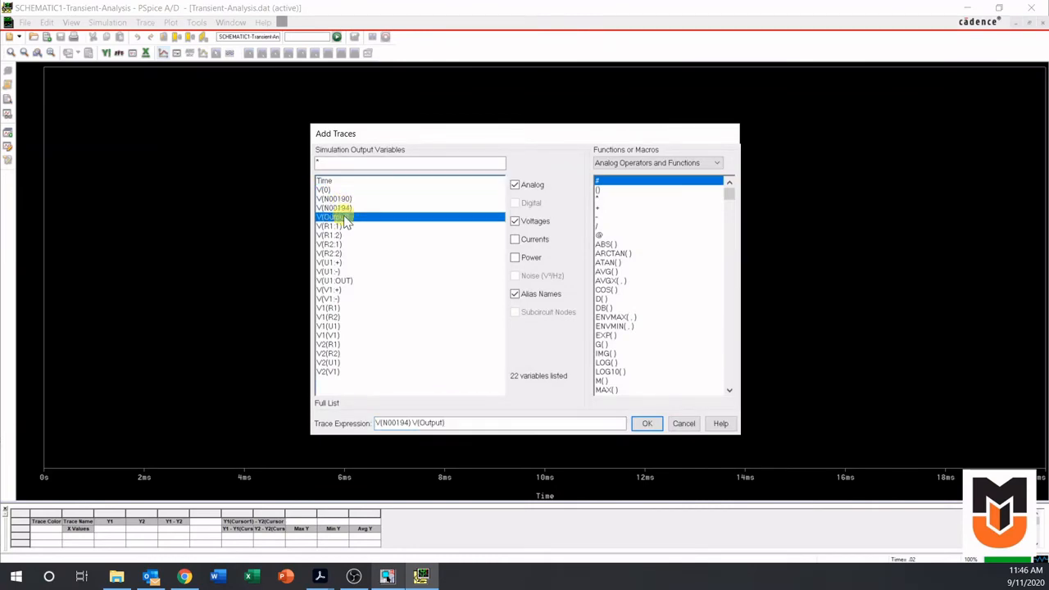
pyautogui.click(646, 423)
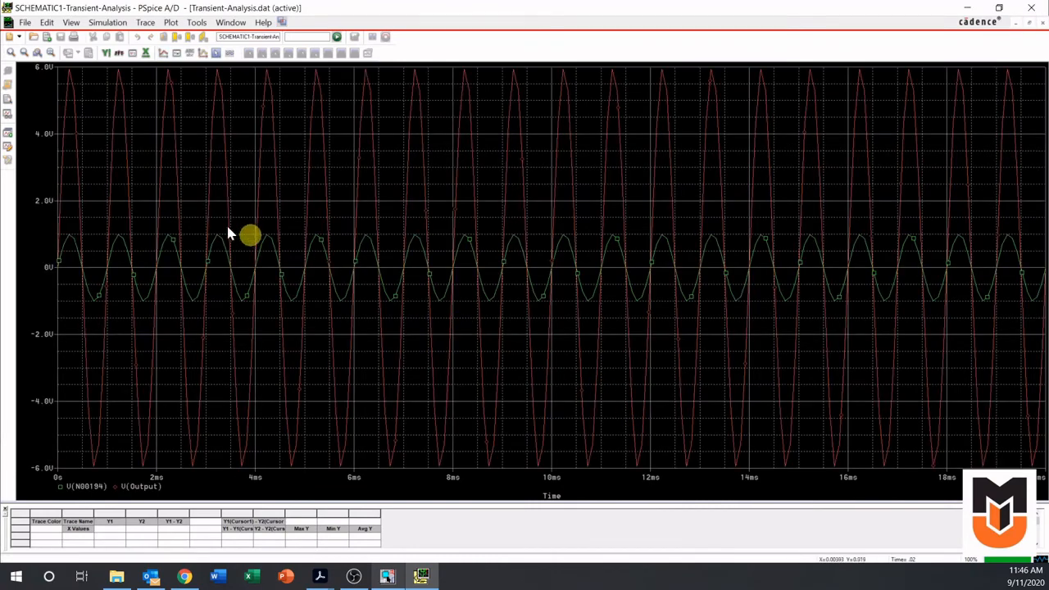
# - Zoom in on the first two cycles of both waveforms, up to about 1.98 ms, to examine their smoothness
pyautogui.click(37, 52)
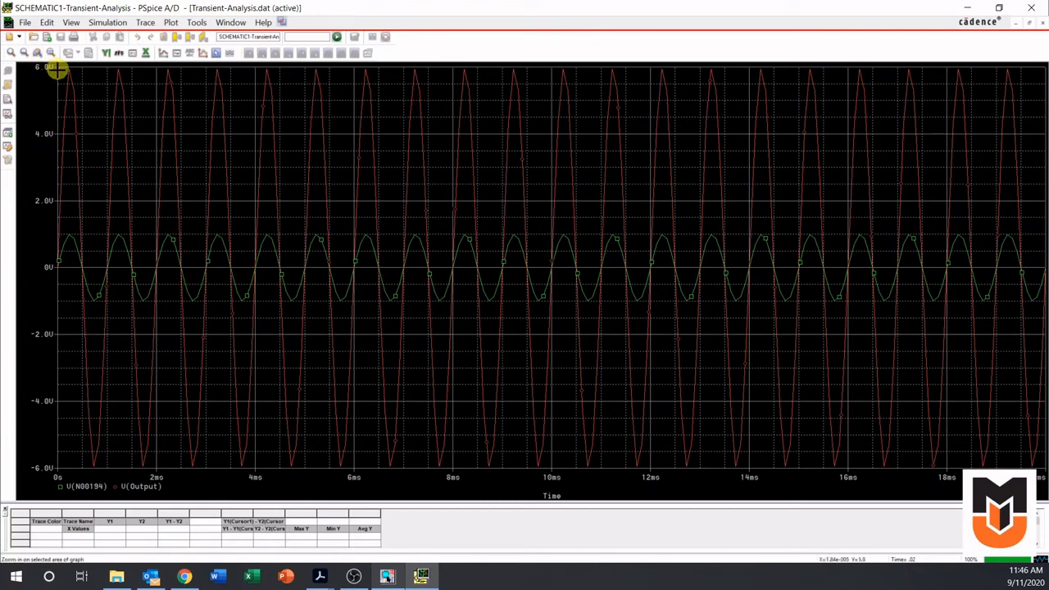
pyautogui.click(55, 67)
pyautogui.click(565, 318)
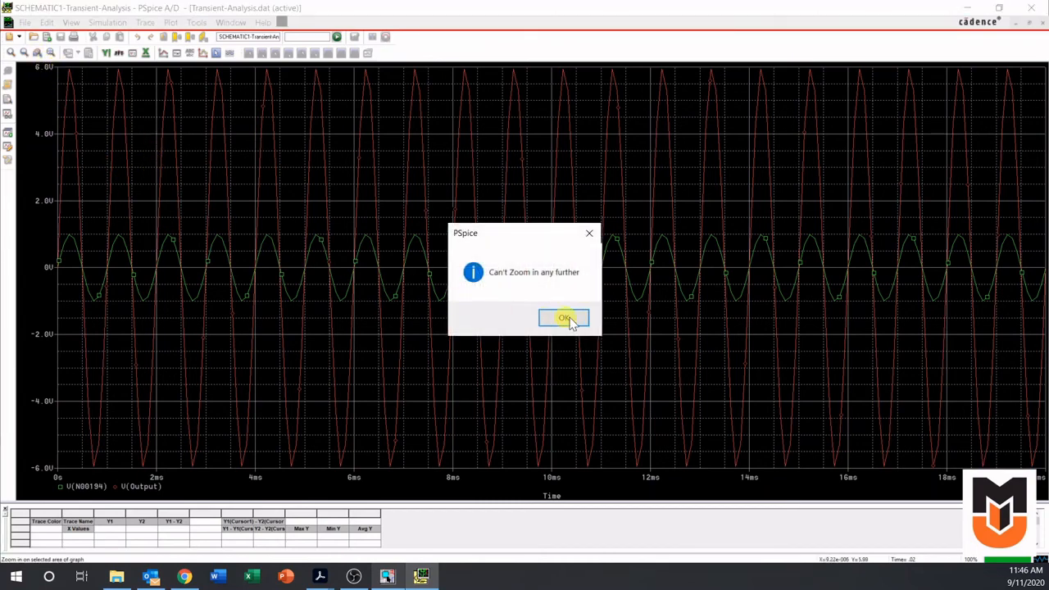
pyautogui.click(37, 51)
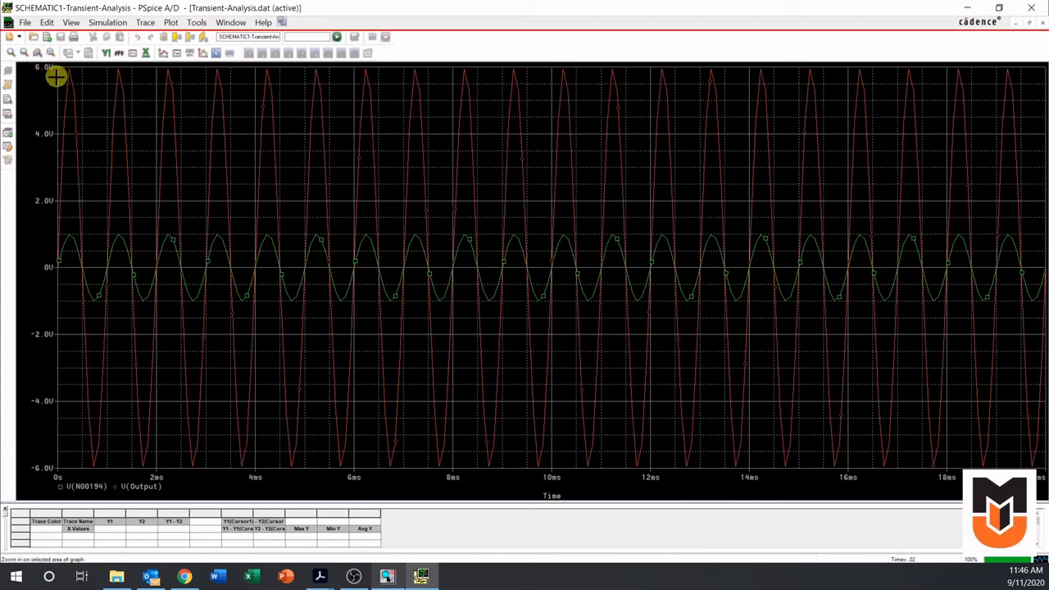
pyautogui.moveTo(56, 67); pyautogui.dragTo(155, 455)
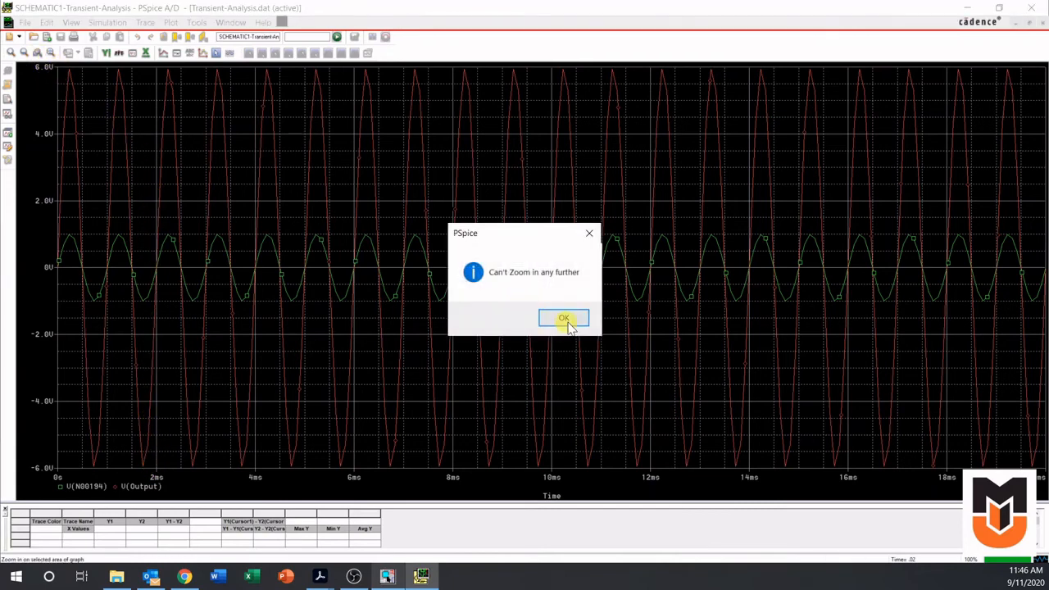
pyautogui.click(564, 317)
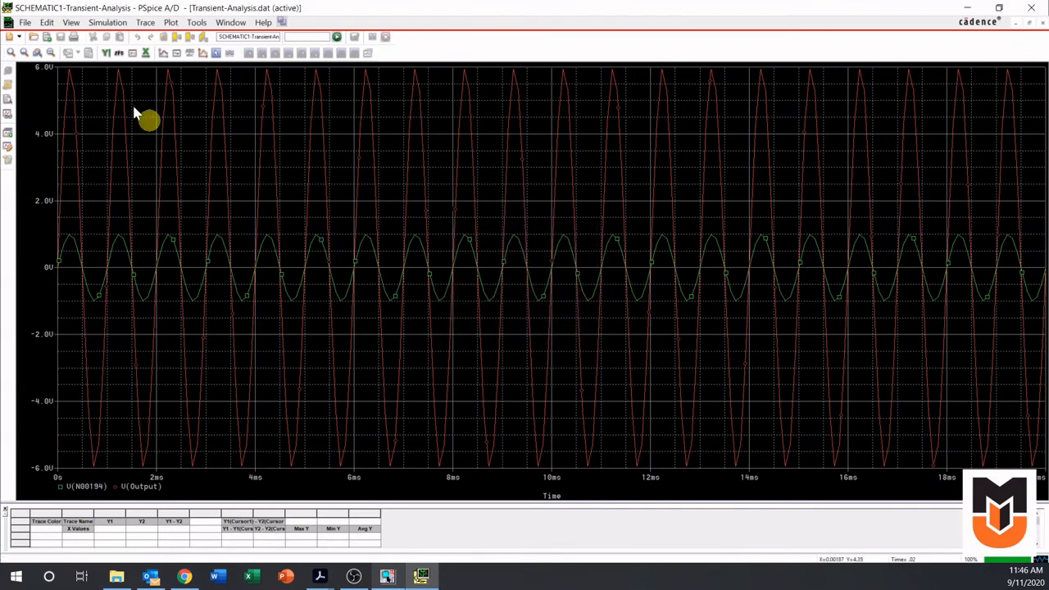
pyautogui.click(38, 53)
pyautogui.moveTo(56, 68); pyautogui.dragTo(155, 466)
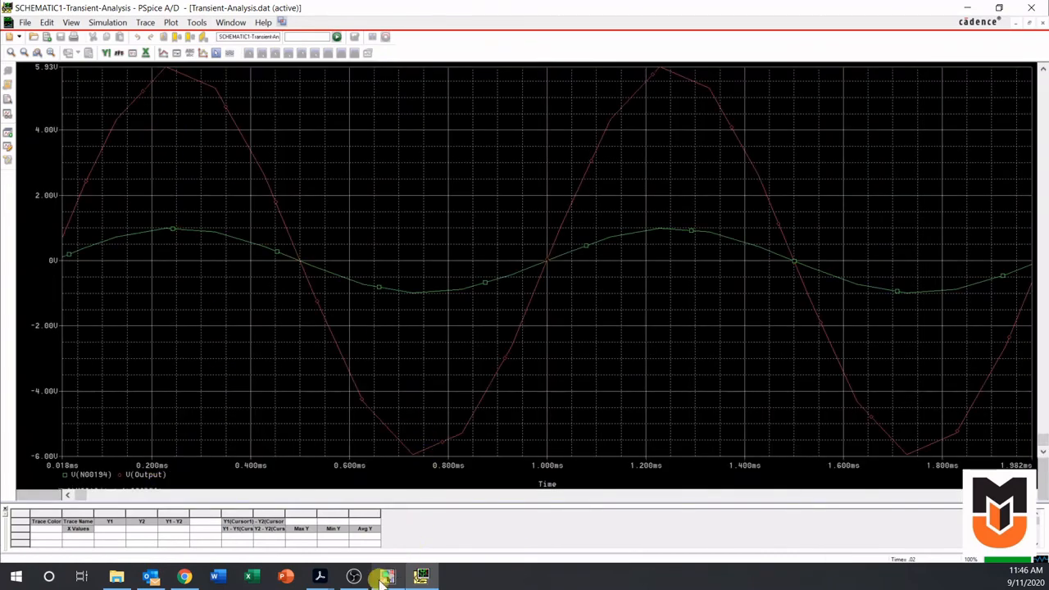
# - In OrCAD Capture, set the maximum step size to 10n seconds and rerun the simulation, using fewer data points to display the complete trace
pyautogui.click(387, 577)
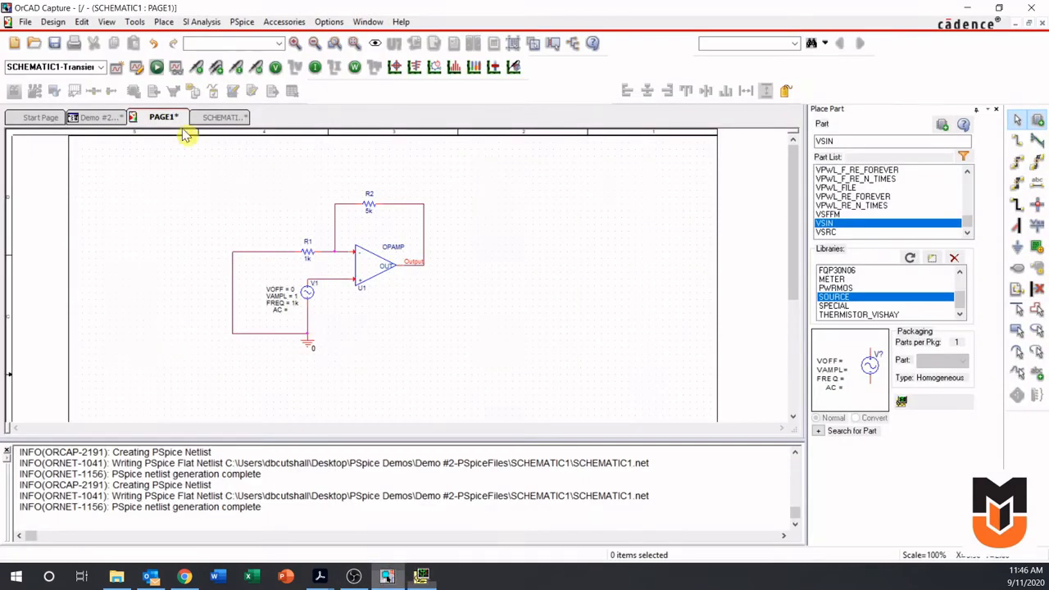
pyautogui.click(136, 69)
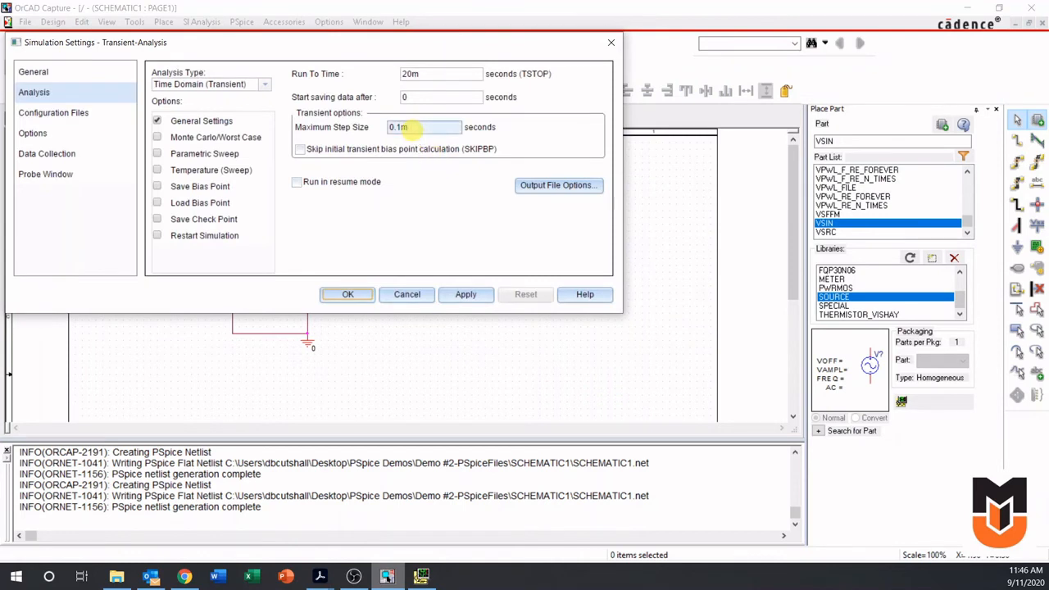
pyautogui.moveTo(409, 127); pyautogui.dragTo(387, 127)
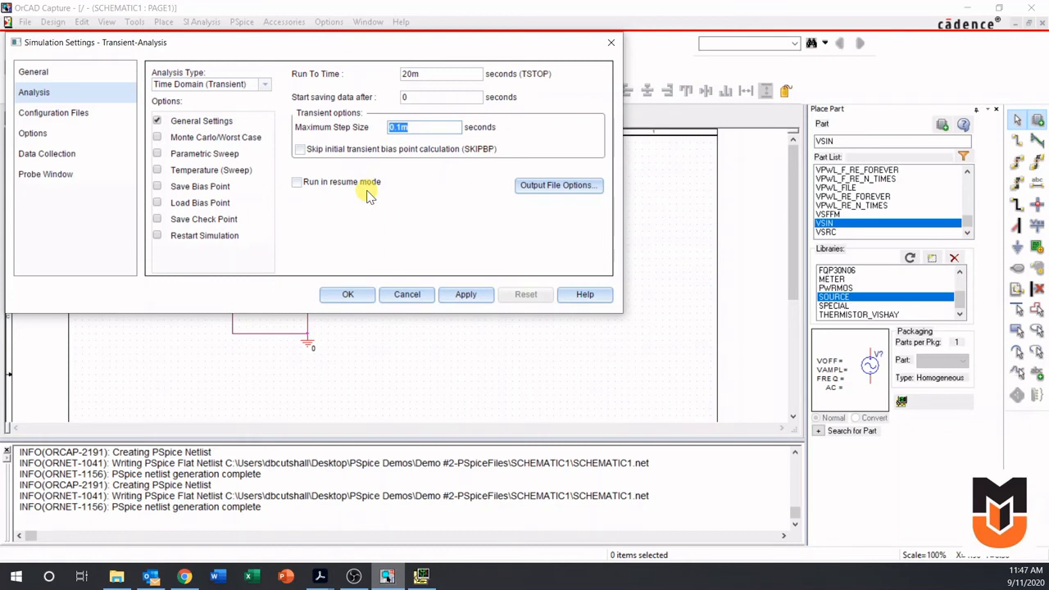
pyautogui.write('10n')
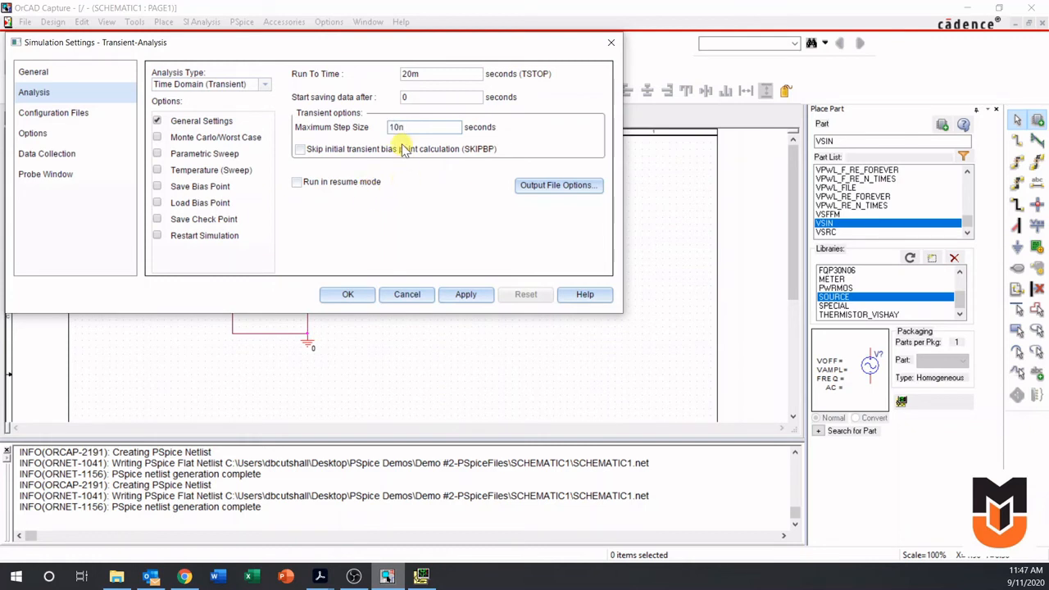
pyautogui.click(358, 299)
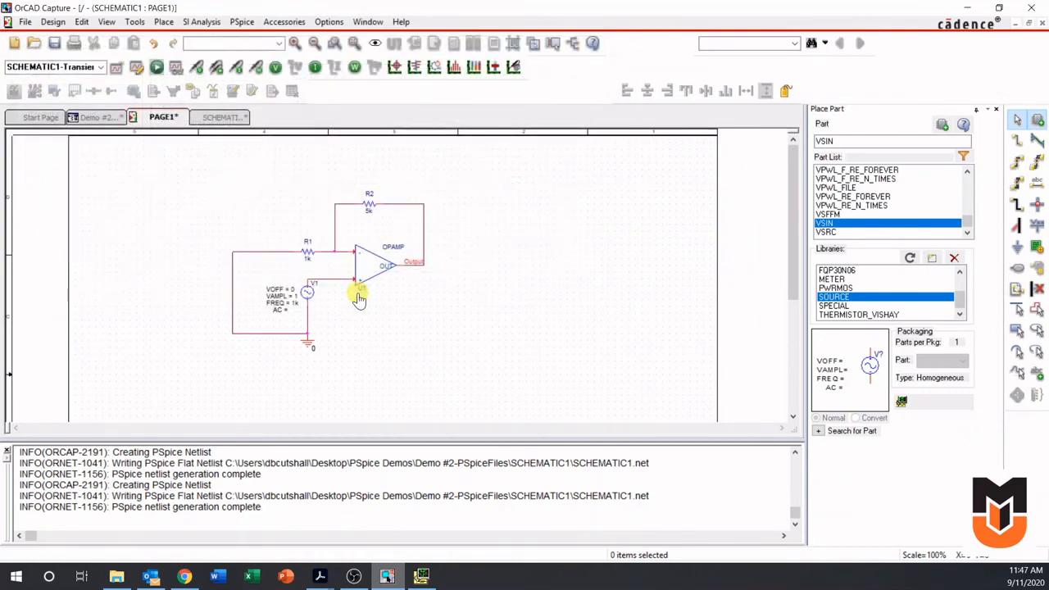
pyautogui.click(157, 69)
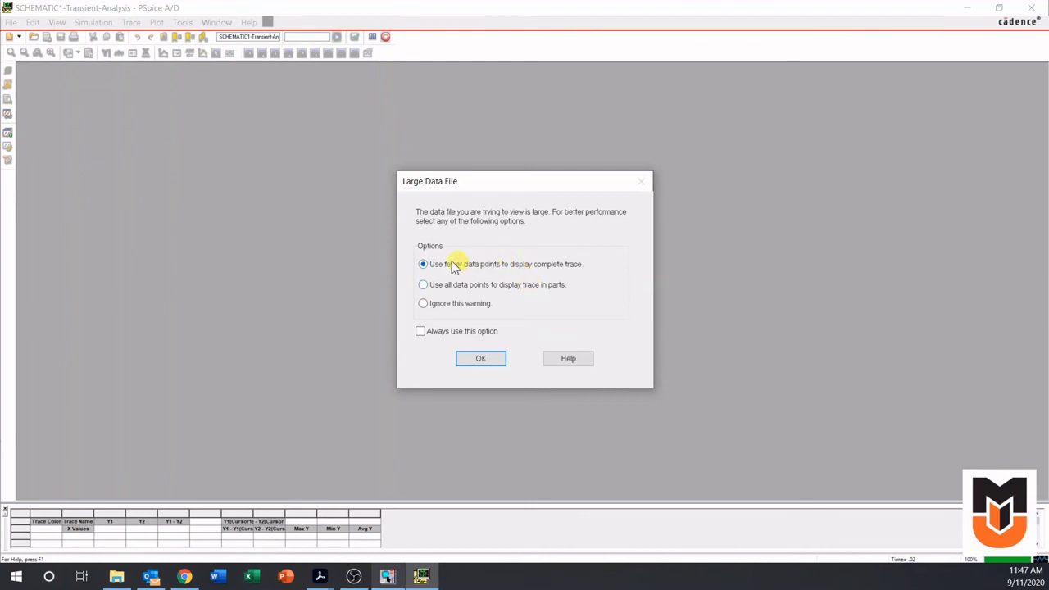
pyautogui.click(477, 358)
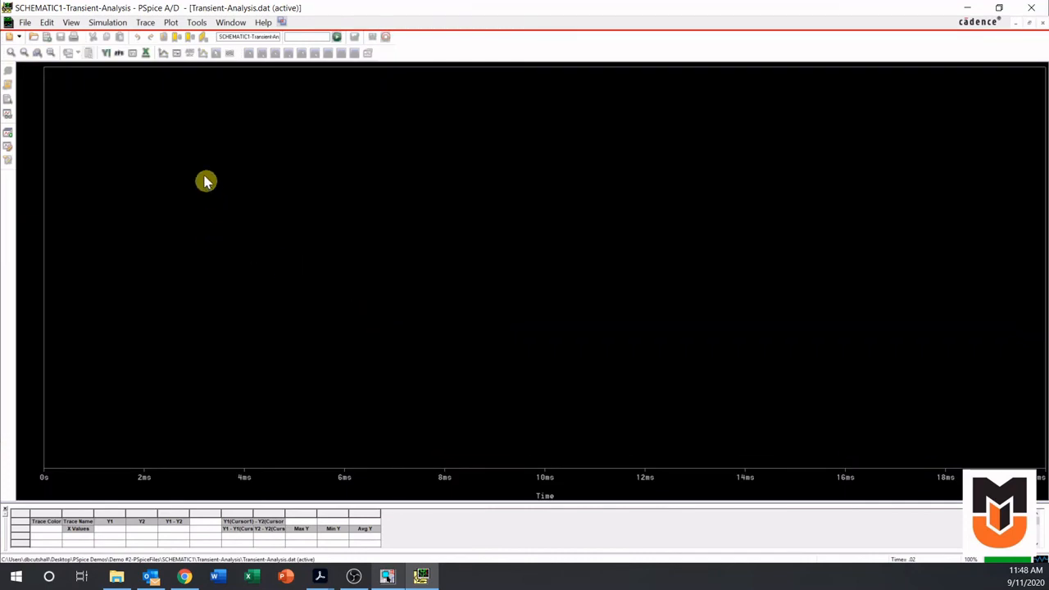
# - Plot the V(N00194) and V(Output) traces together from the run with the 10n maximum step size
pyautogui.click(160, 54)
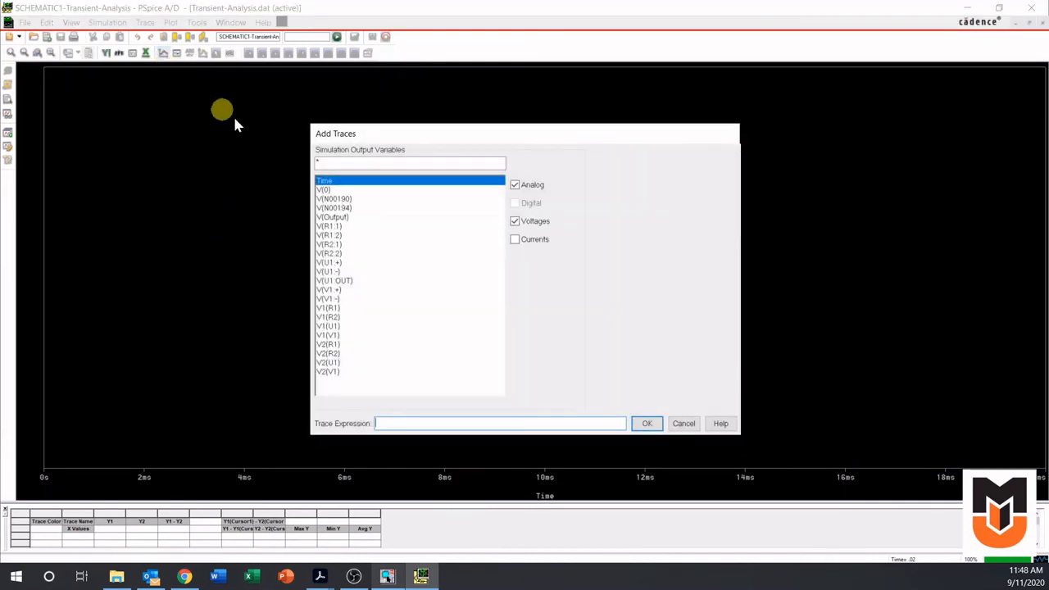
pyautogui.click(333, 208)
pyautogui.click(333, 217)
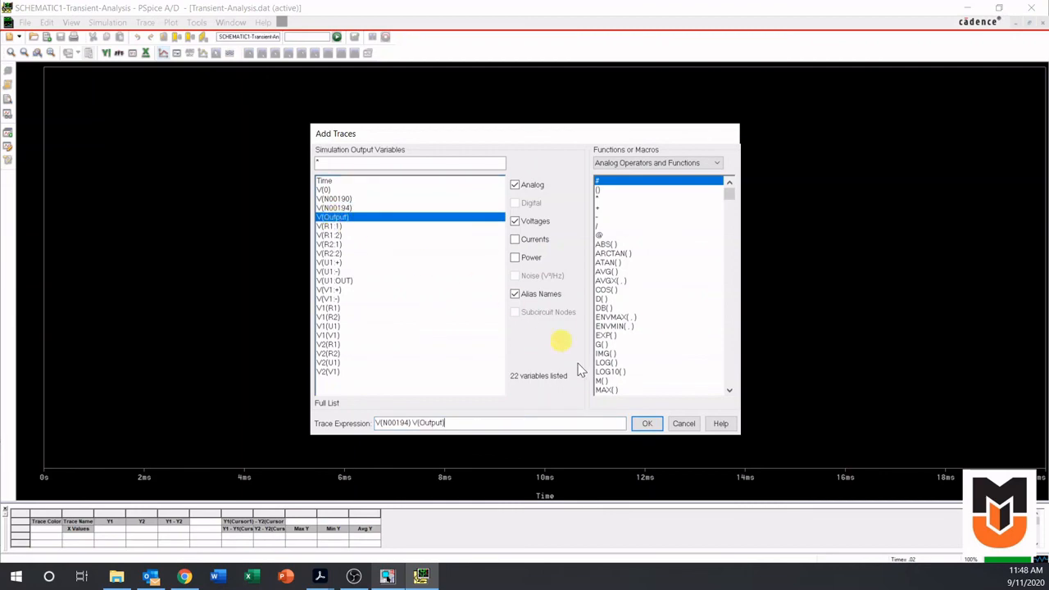
pyautogui.click(646, 423)
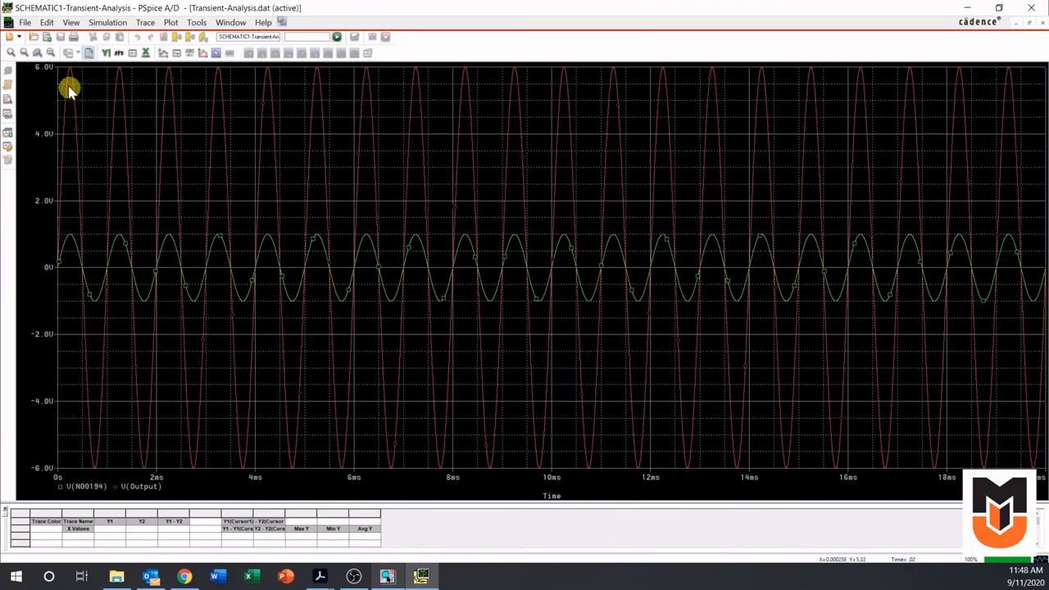
# - Examine the first two cycles of the replotted waveforms up close, then fit the full 20 ms range in view again
pyautogui.click(37, 58)
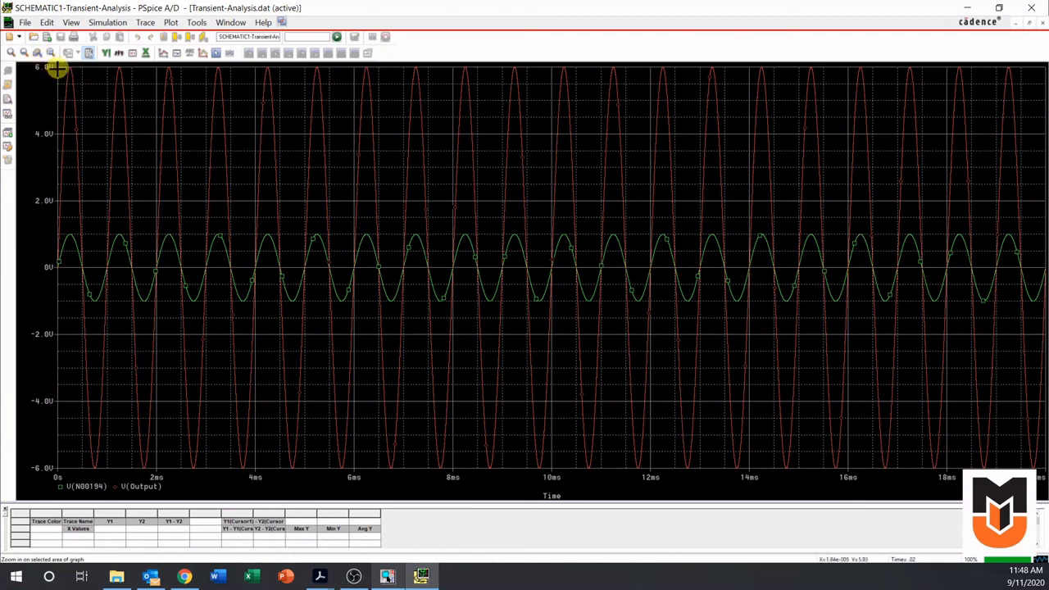
pyautogui.moveTo(58, 68); pyautogui.dragTo(148, 468)
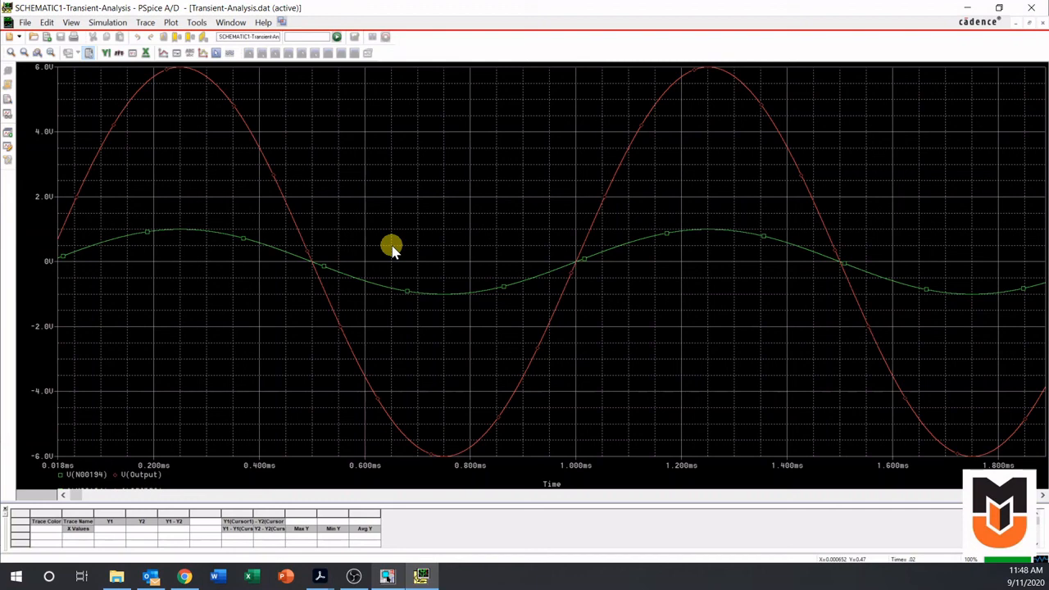
pyautogui.click(50, 52)
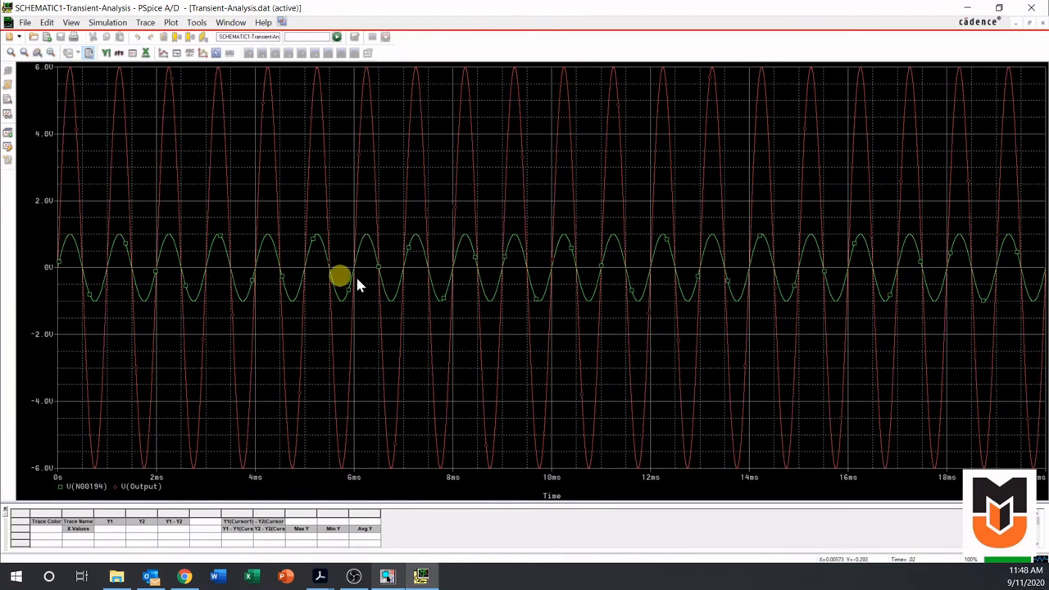